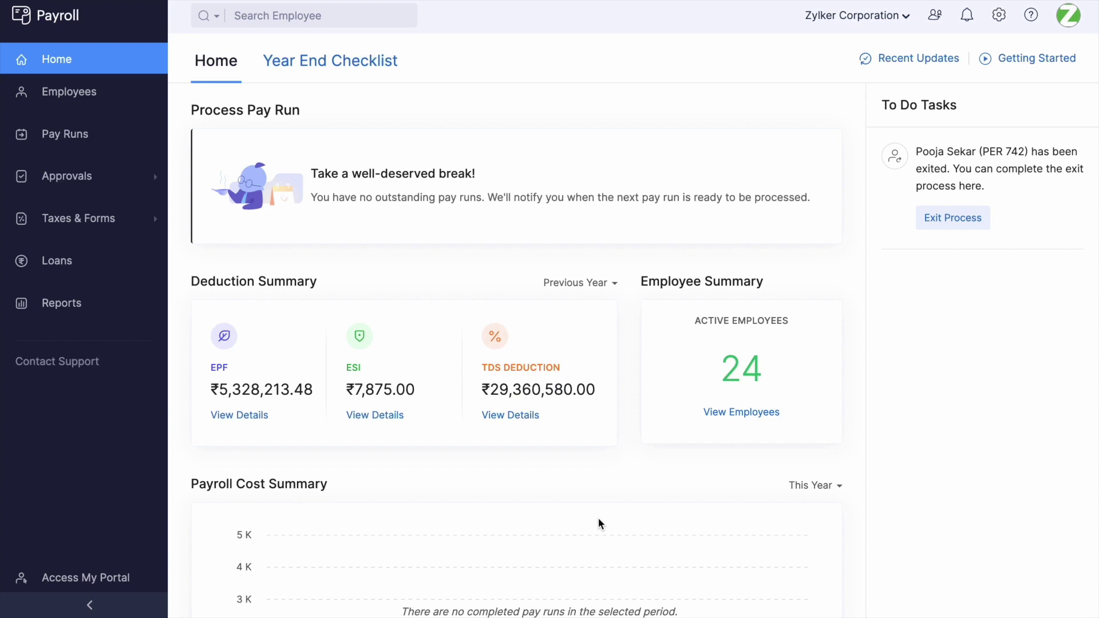
Start a new earning component in Salary Components with the Leave Travel Allowance type
{"action": "left_click", "coordinate": [998, 17]}
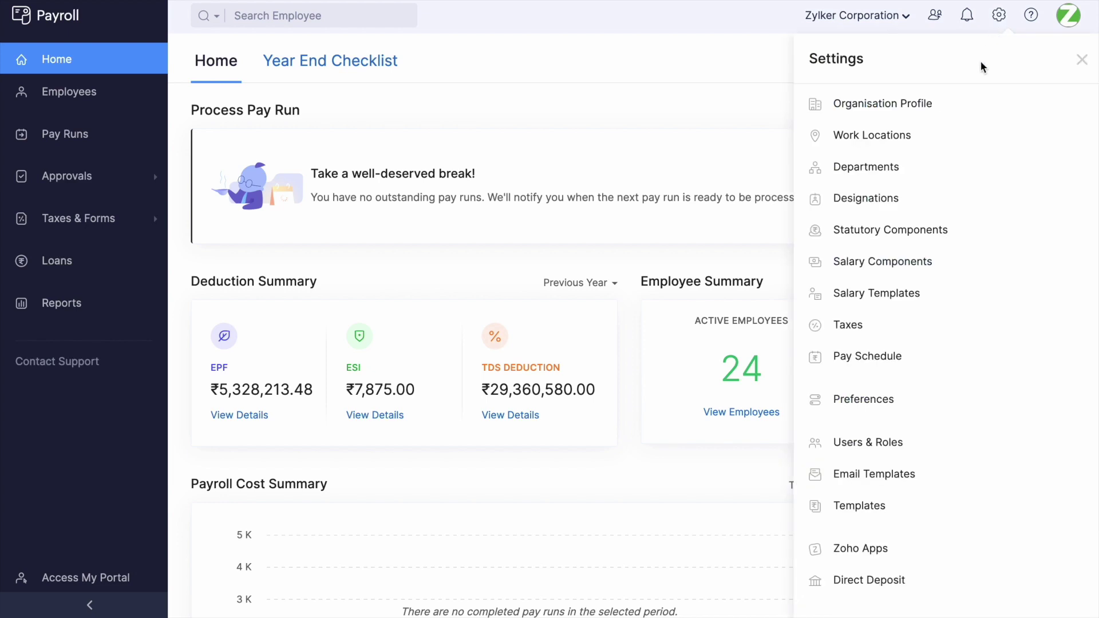
{"action": "left_click", "coordinate": [924, 259]}
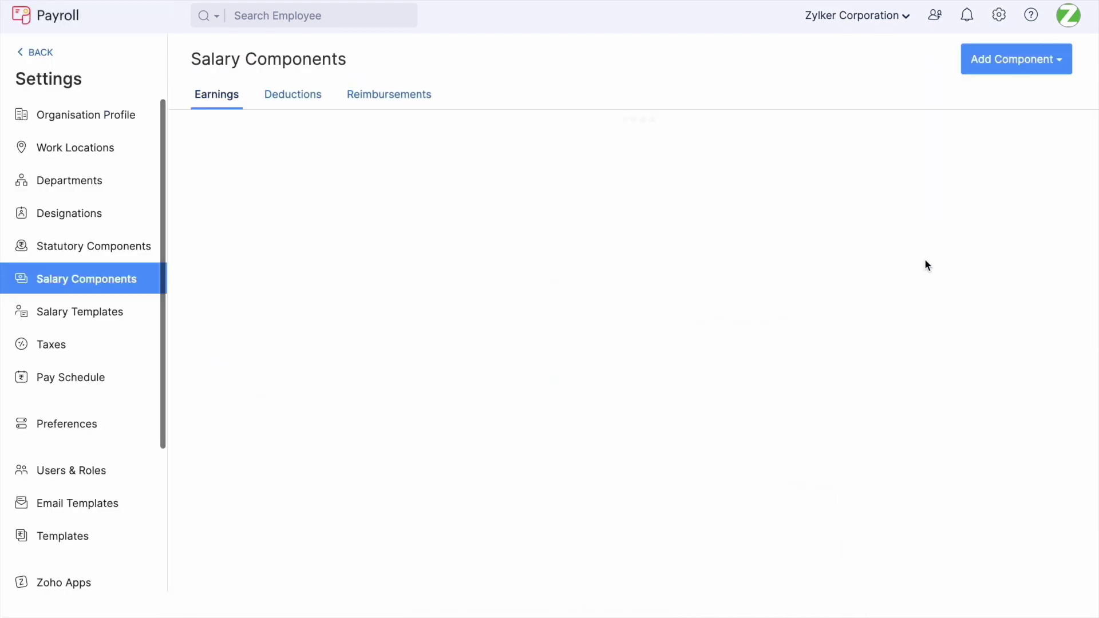
{"action": "left_click", "coordinate": [1011, 59]}
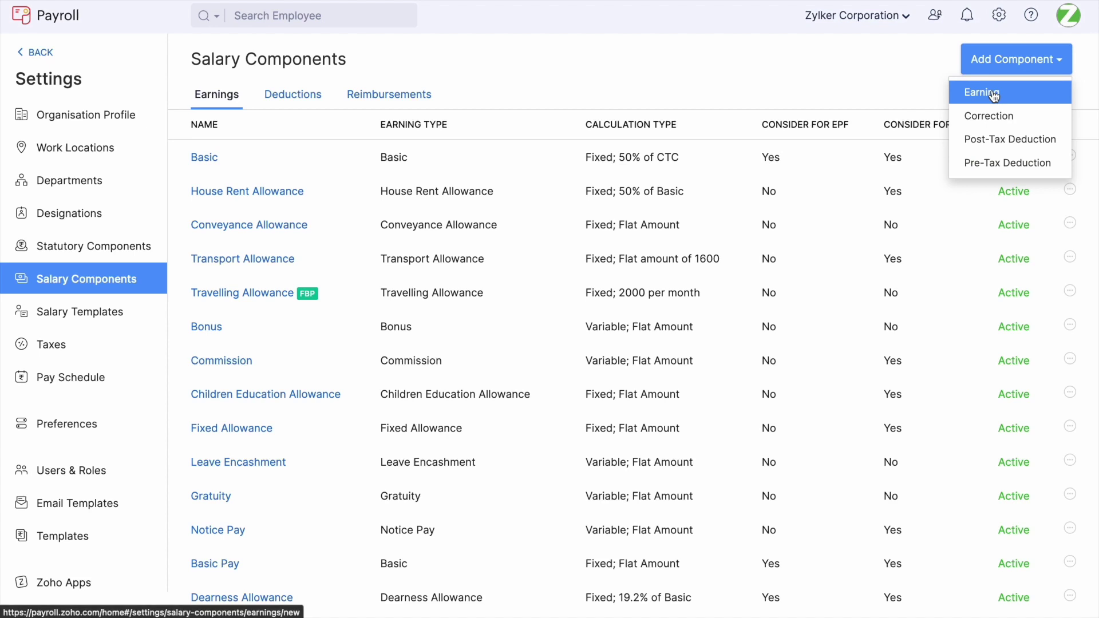
{"action": "left_click", "coordinate": [991, 90]}
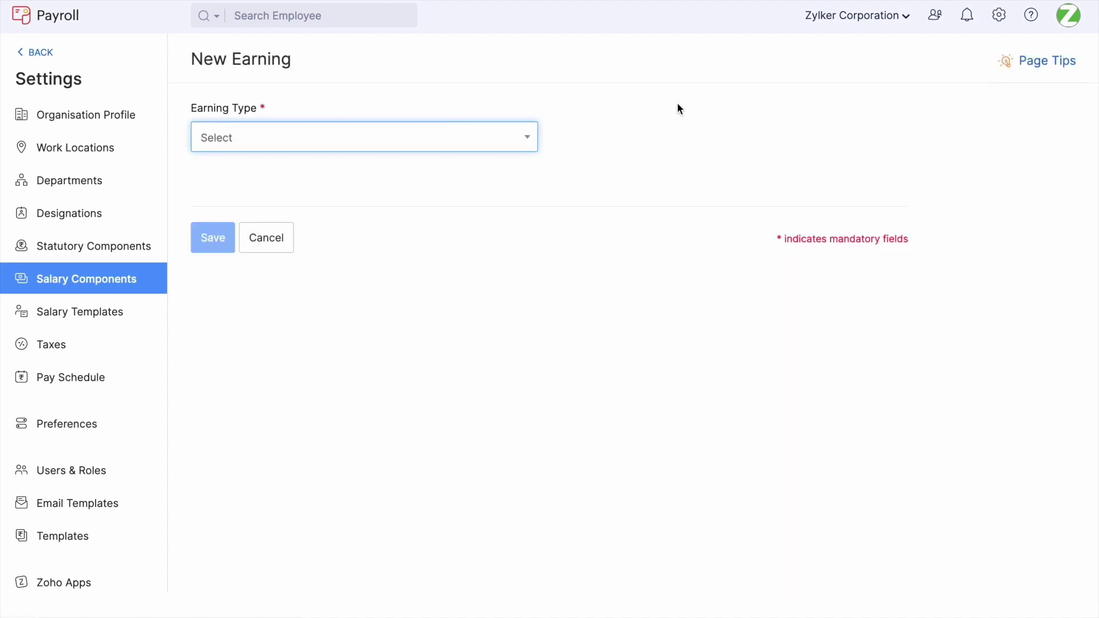
{"action": "left_click", "coordinate": [495, 143]}
{"action": "left_click", "coordinate": [456, 207]}
Name the earning 'Leave Travel Allowance-1', payslip name 'LTA', and include it as a Flexible Benefit Plan component
{"action": "left_click", "coordinate": [344, 240]}
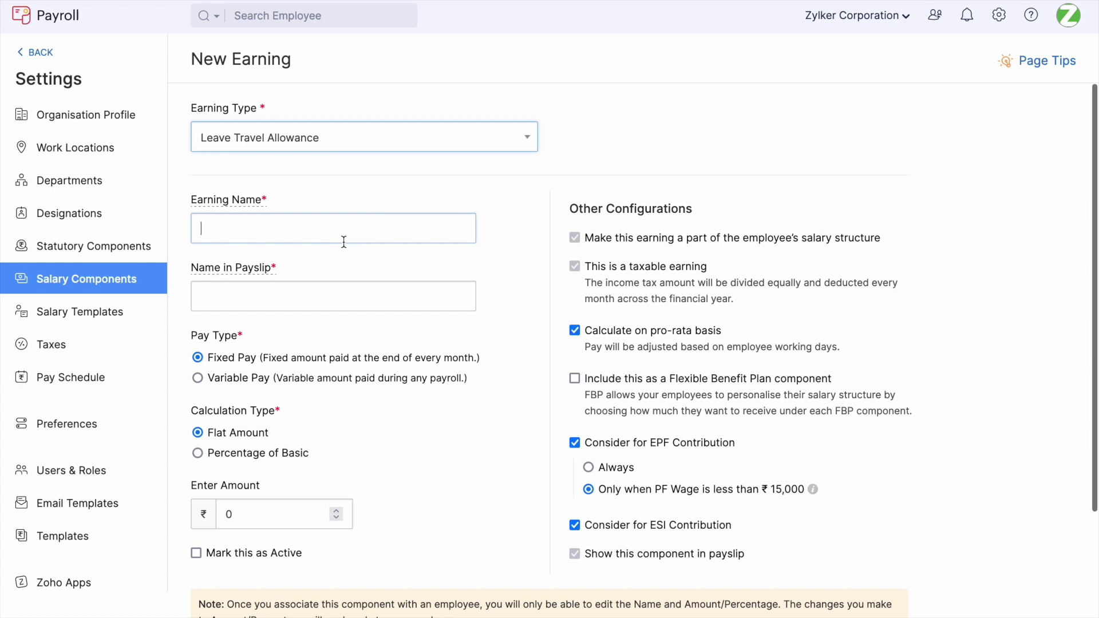
{"action": "type", "text": "Leave Travel Allowance-1"}
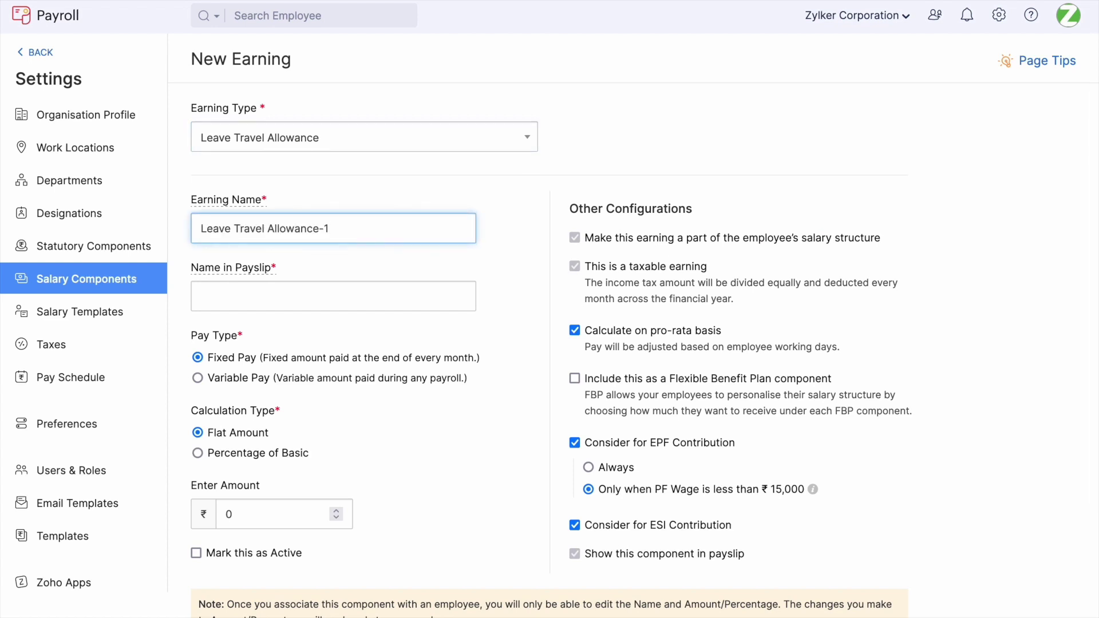
{"action": "left_click", "coordinate": [352, 292]}
{"action": "type", "text": "LTA"}
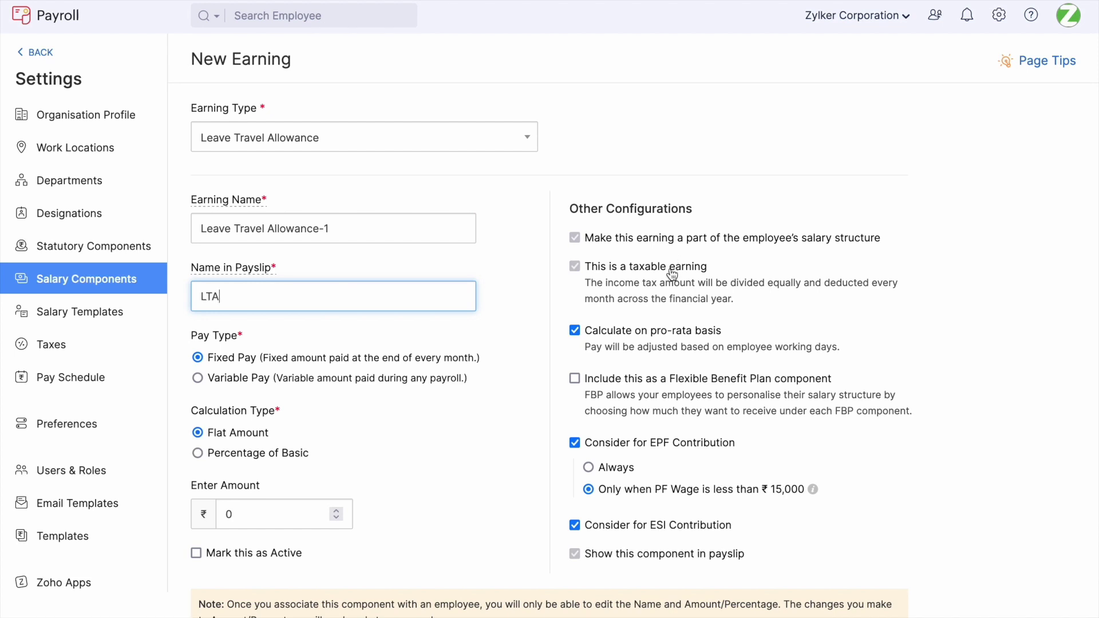
{"action": "scroll", "coordinate": [669, 269], "scroll_direction": "down", "scroll_amount": 2}
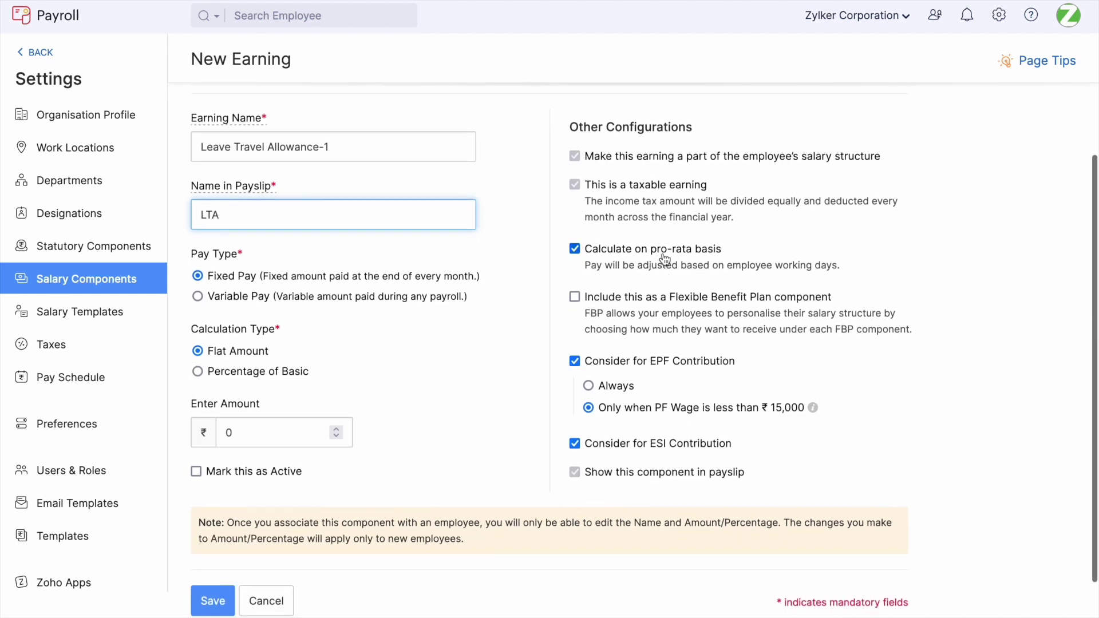
{"action": "left_click", "coordinate": [575, 296]}
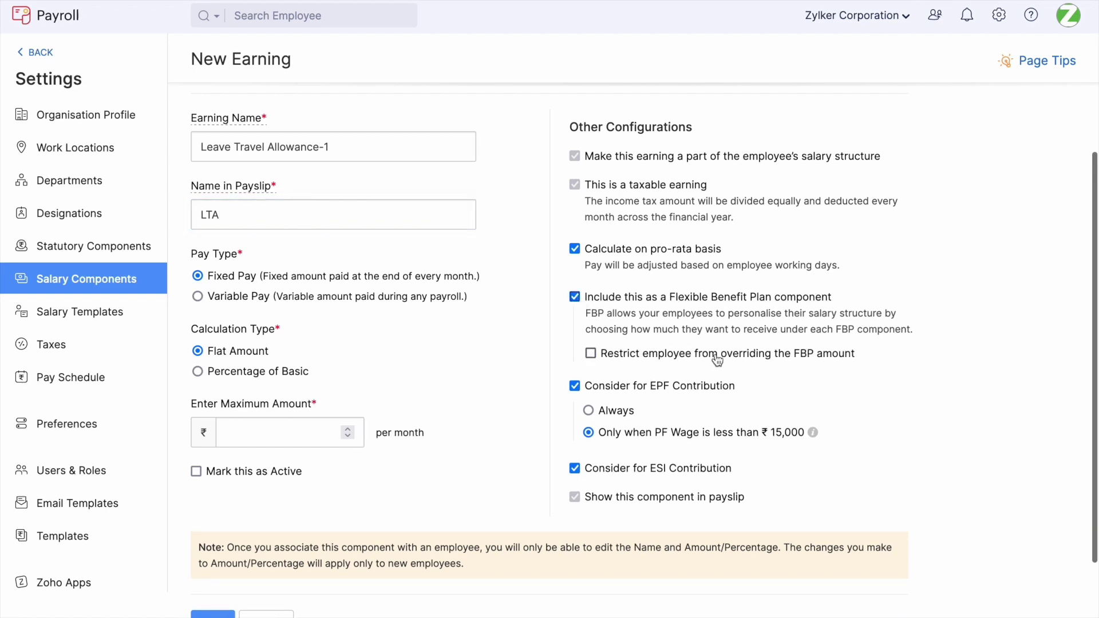
{"action": "left_click", "coordinate": [575, 296]}
{"action": "left_click", "coordinate": [576, 296]}
Set the LTA earning's maximum amount to 3000, mark it active, and save
{"action": "left_click", "coordinate": [300, 438]}
{"action": "type", "text": "3000"}
{"action": "left_click", "coordinate": [196, 471]}
{"action": "scroll", "coordinate": [203, 475], "scroll_direction": "down", "scroll_amount": 1}
{"action": "left_click", "coordinate": [210, 559]}
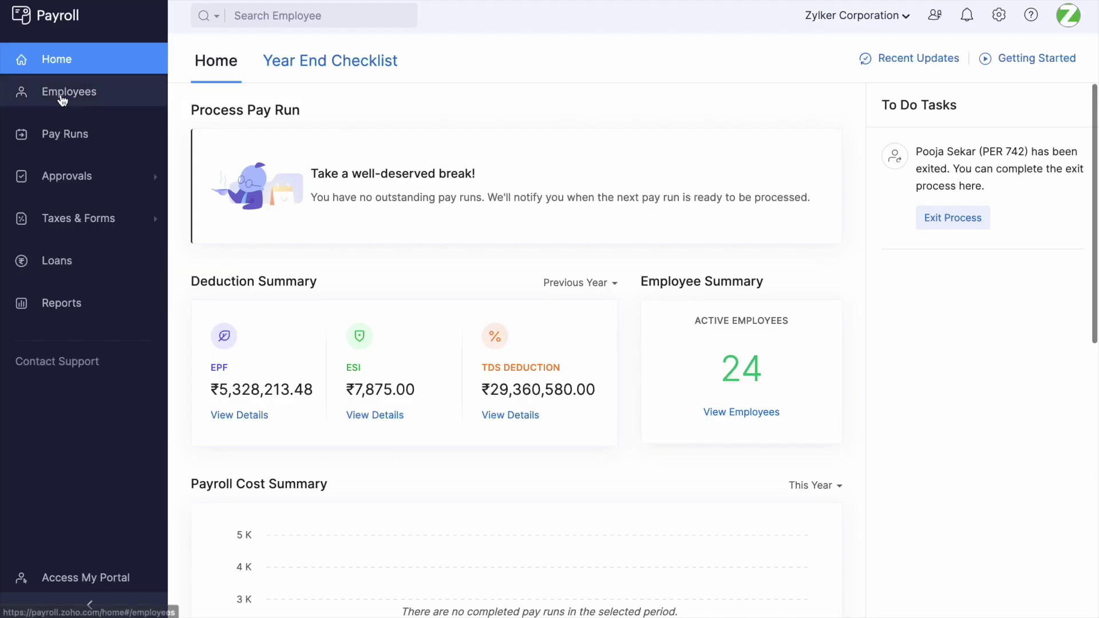
Go to the Employees list
{"action": "left_click", "coordinate": [60, 98]}
Open the first employee's salary details for editing
{"action": "left_click", "coordinate": [360, 153]}
{"action": "left_click", "coordinate": [317, 102]}
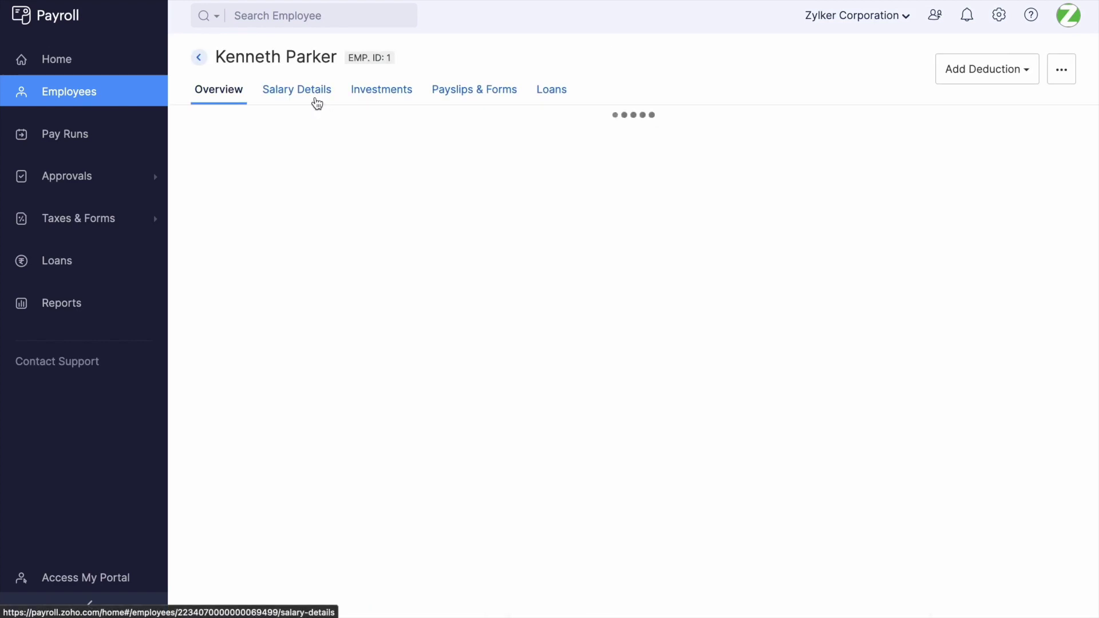
{"action": "left_click", "coordinate": [295, 144]}
{"action": "scroll", "coordinate": [341, 271], "scroll_direction": "down", "scroll_amount": 10}
{"action": "scroll", "coordinate": [343, 278], "scroll_direction": "down", "scroll_amount": 10}
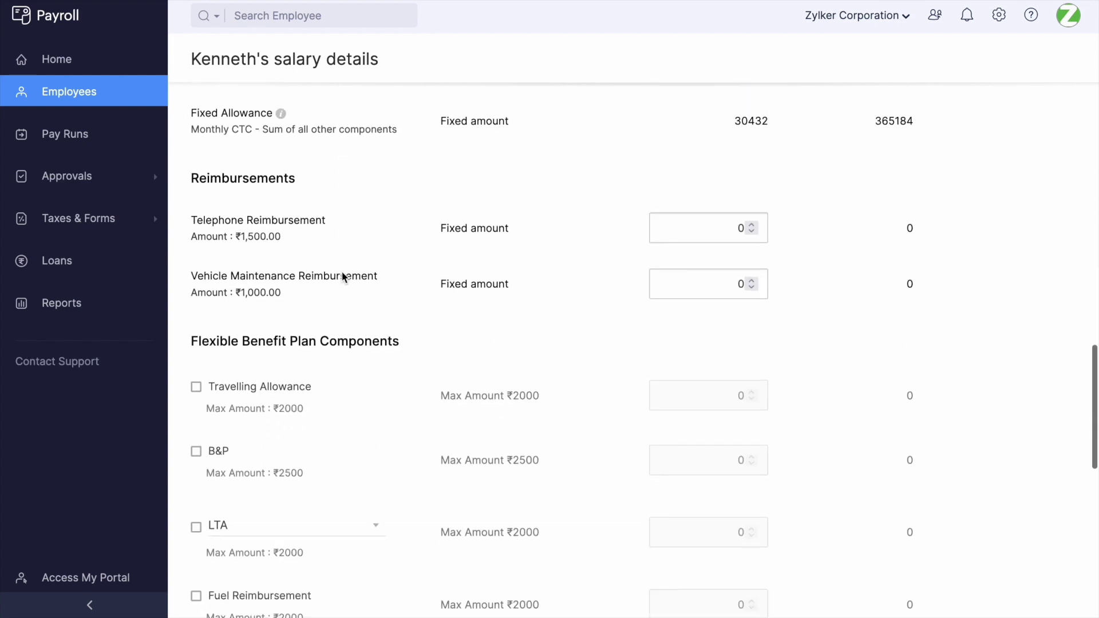
{"action": "scroll", "coordinate": [342, 271], "scroll_direction": "down", "scroll_amount": 5}
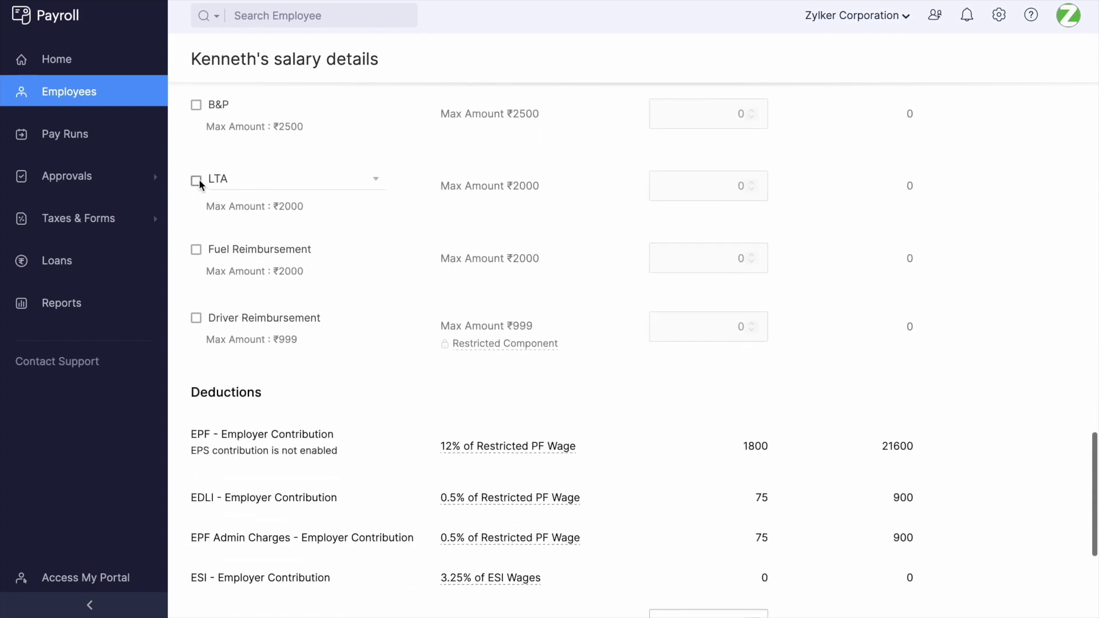
Add Leave Travel Allowance-1 at 2500 to the employee's benefits, save, and switch to the salary spreadsheet
{"action": "left_click", "coordinate": [196, 181]}
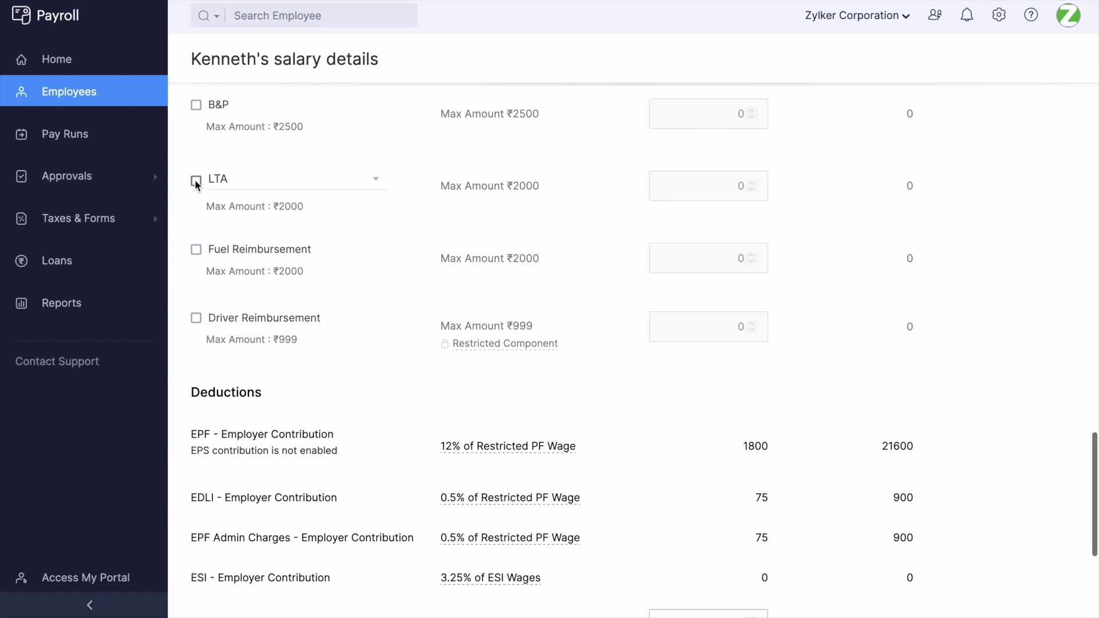
{"action": "left_click", "coordinate": [251, 184]}
{"action": "left_click", "coordinate": [259, 227]}
{"action": "left_click", "coordinate": [675, 194]}
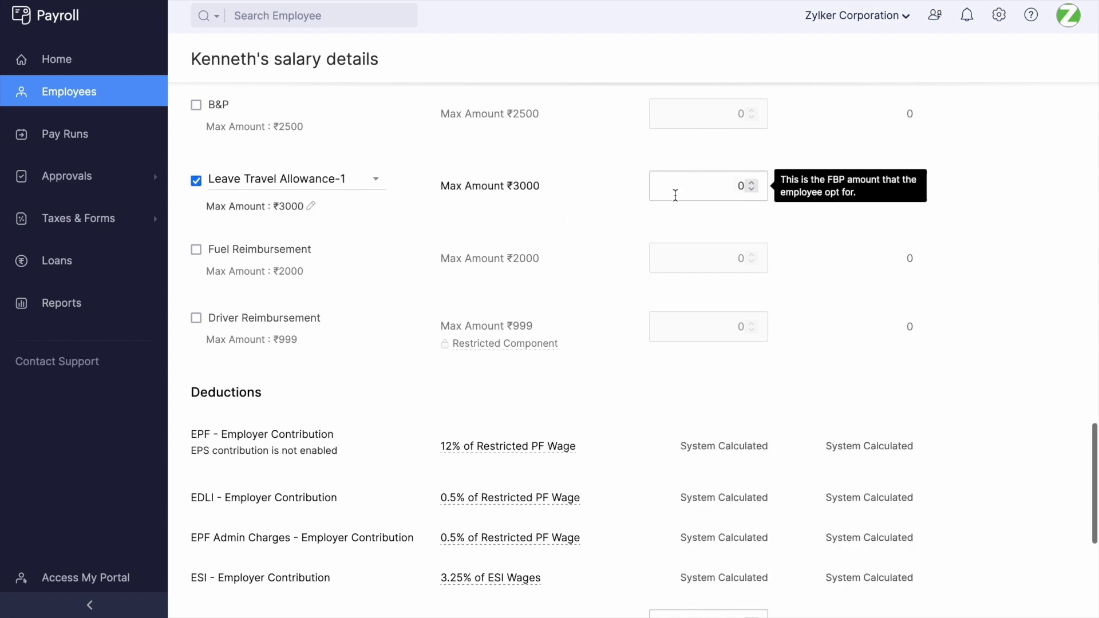
{"action": "type", "text": "2500"}
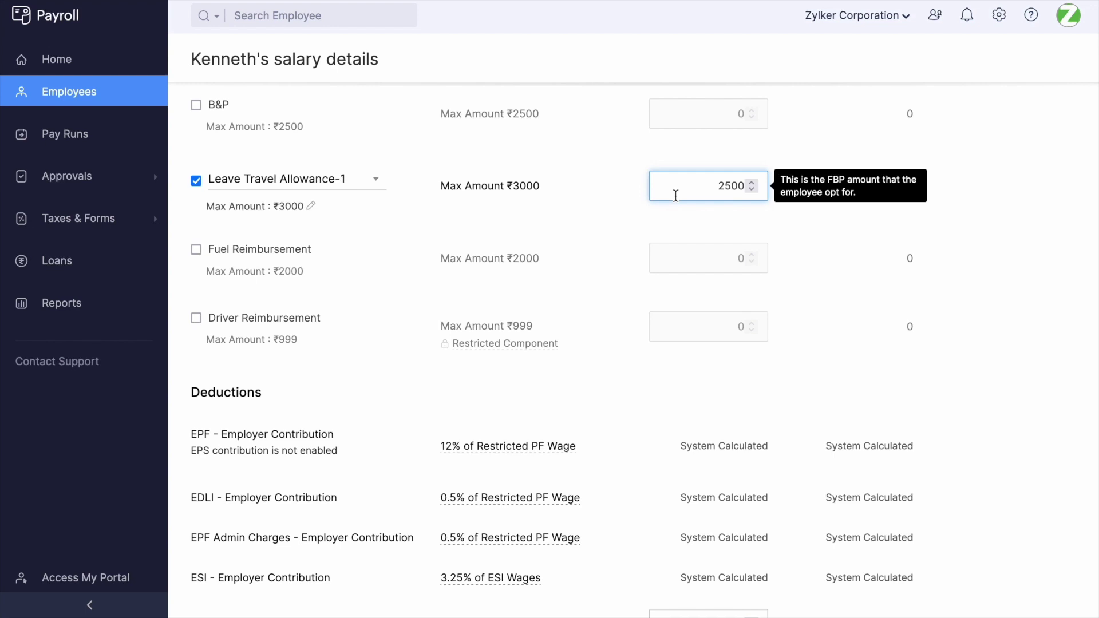
{"action": "scroll", "coordinate": [661, 202], "scroll_direction": "down", "scroll_amount": 4}
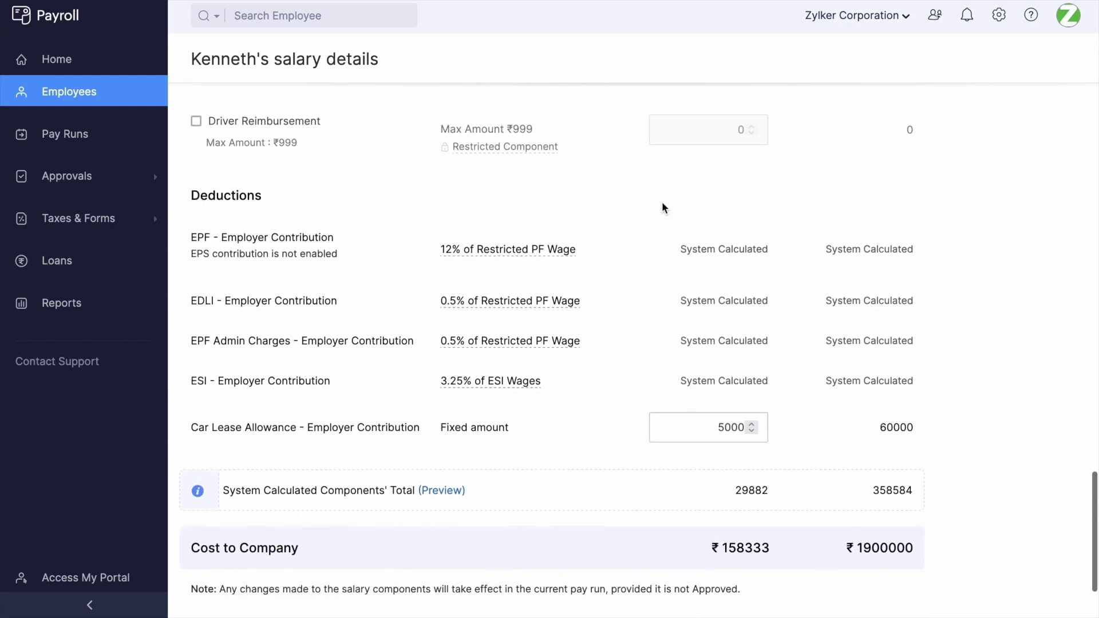
{"action": "scroll", "coordinate": [656, 207], "scroll_direction": "down", "scroll_amount": 2}
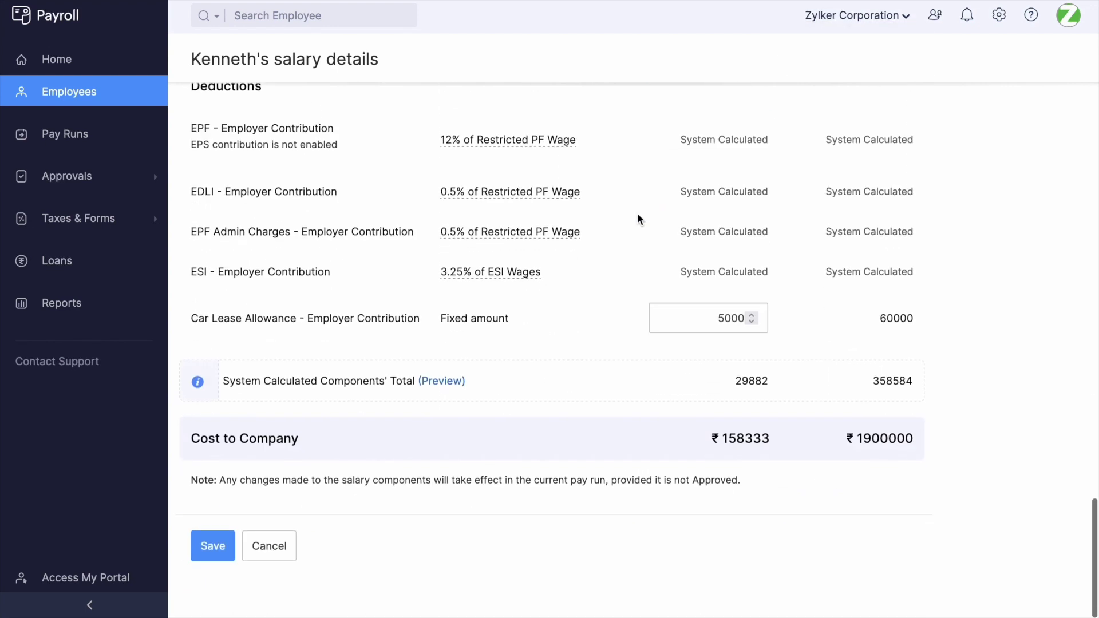
{"action": "left_click", "coordinate": [212, 548]}
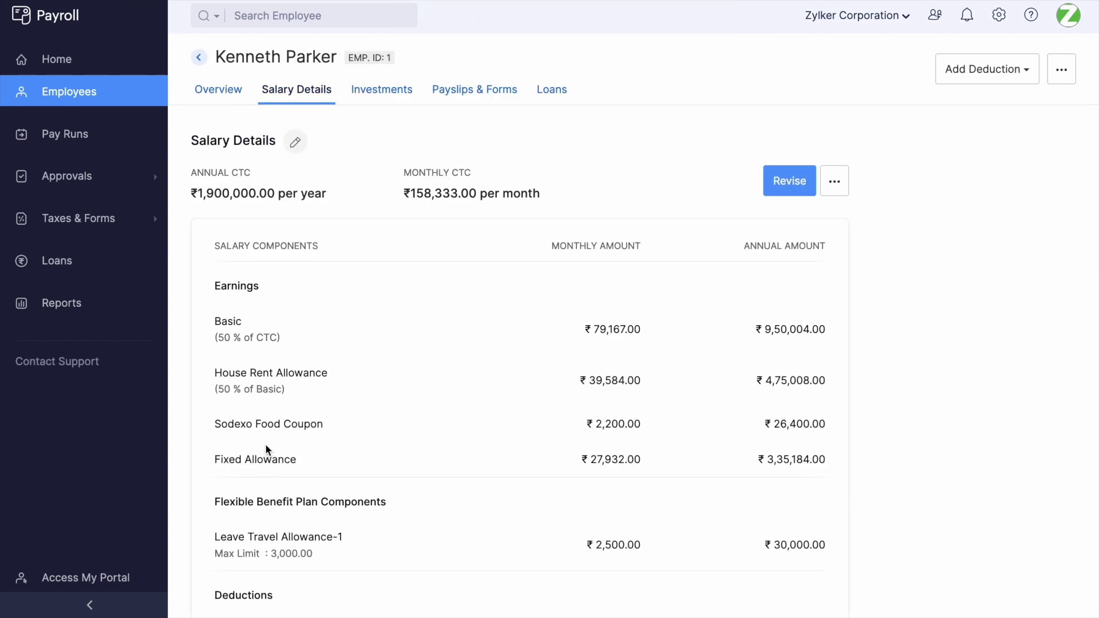
{"action": "key", "text": "ctrl+Left"}
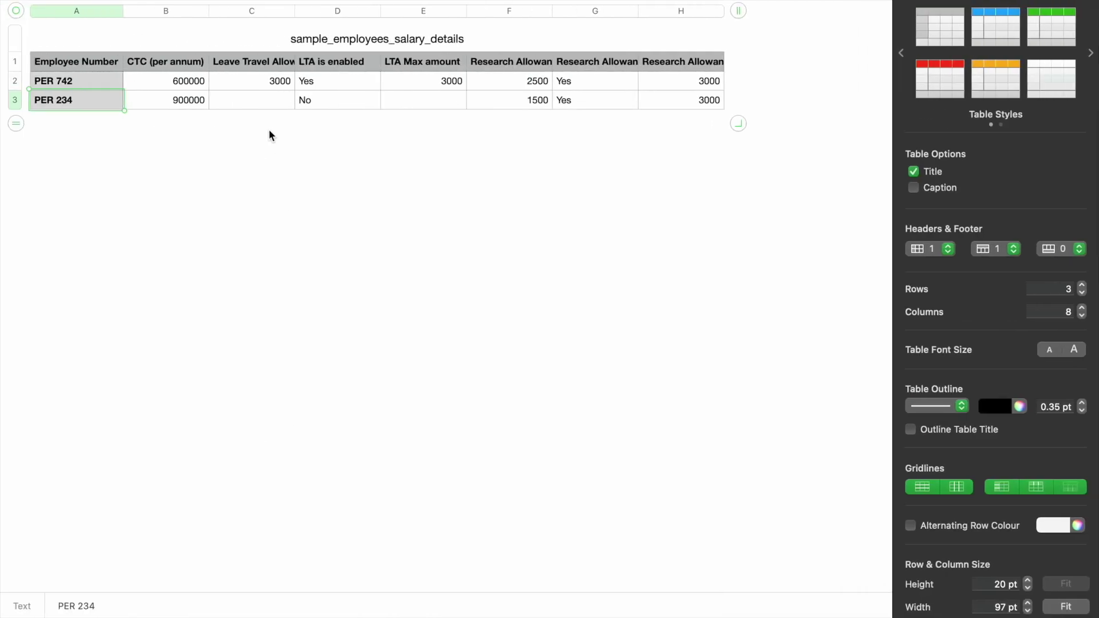
Review the Leave Travel Allowance, LTA is enabled and LTA Max amount columns, then return to Zoho Payroll
{"action": "left_click", "coordinate": [275, 64]}
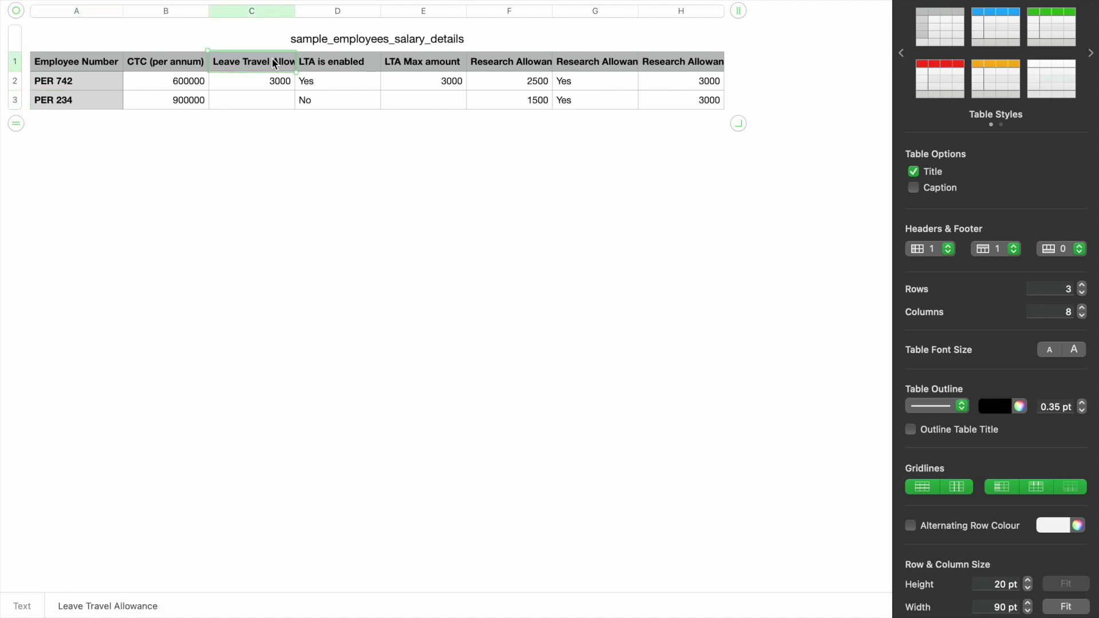
{"action": "left_click", "coordinate": [334, 65]}
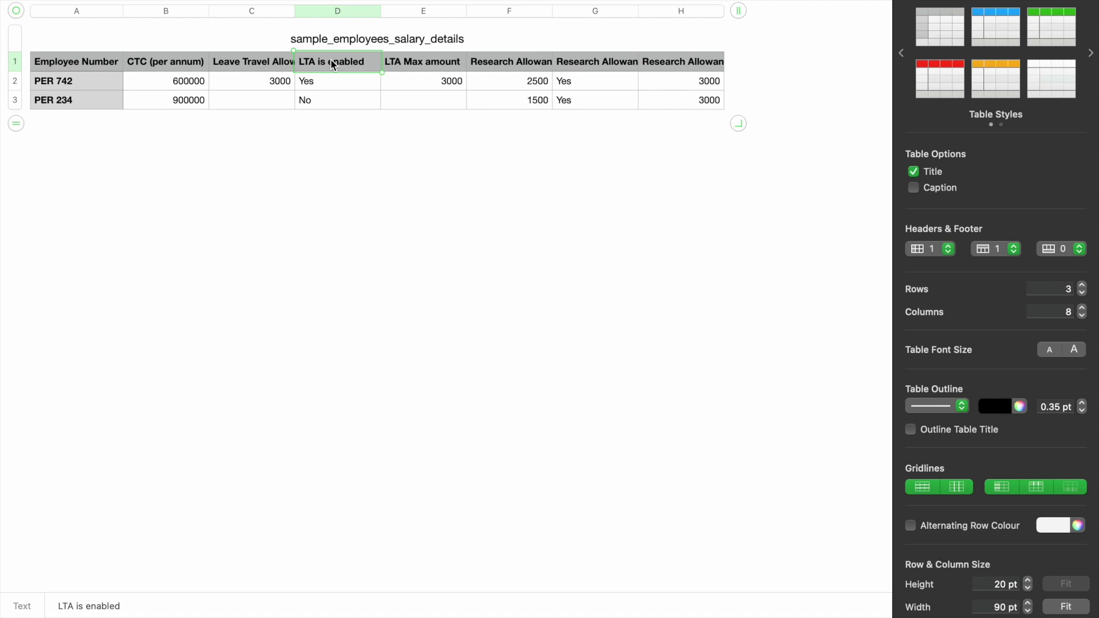
{"action": "left_click", "coordinate": [415, 62]}
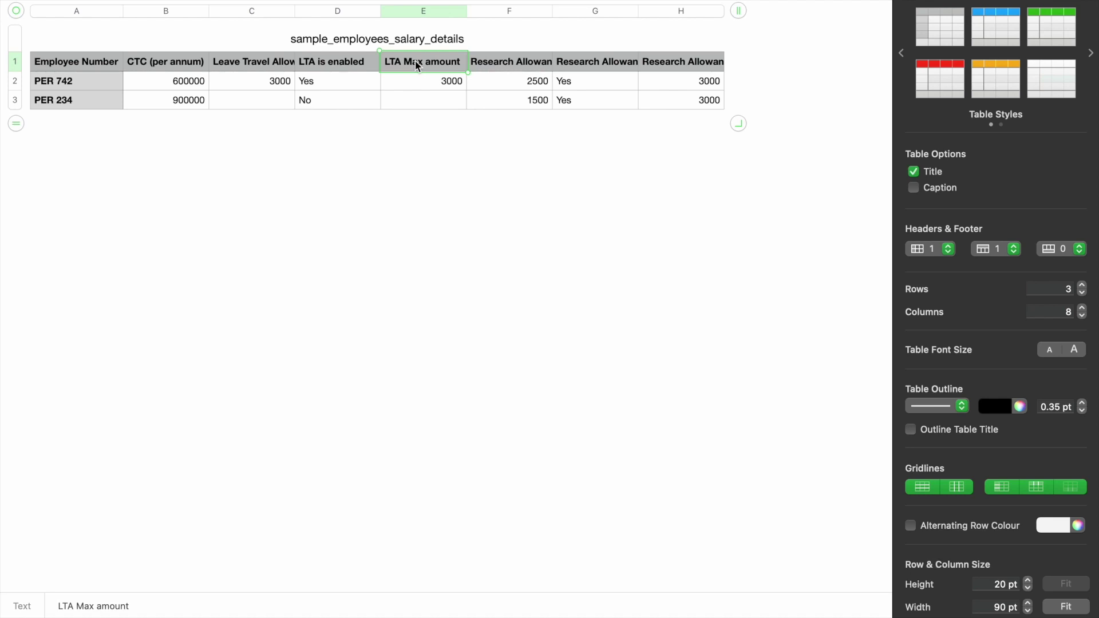
{"action": "key", "text": "ctrl+Right"}
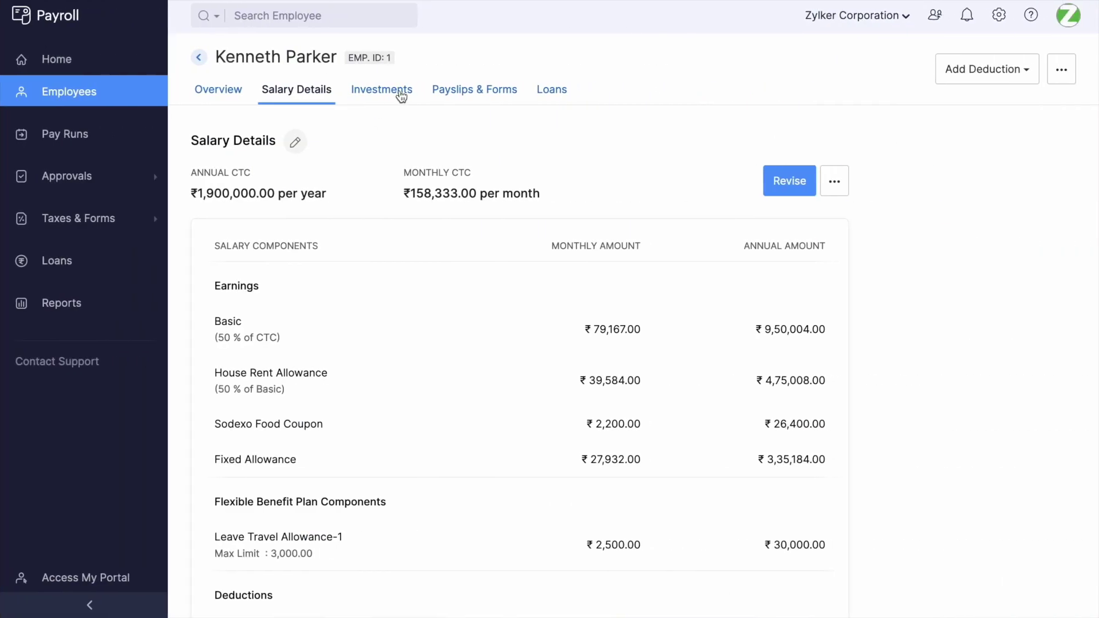
Declare ₹30,000 Leave Travel Allowance in the employee's IT declaration and submit it
{"action": "left_click", "coordinate": [395, 94]}
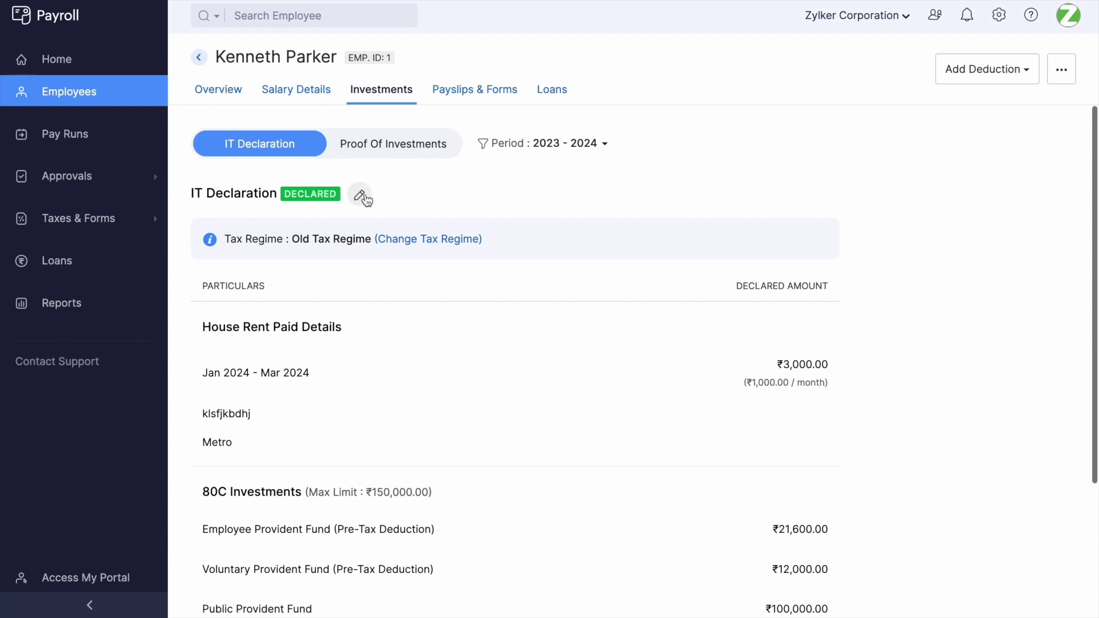
{"action": "left_click", "coordinate": [364, 199]}
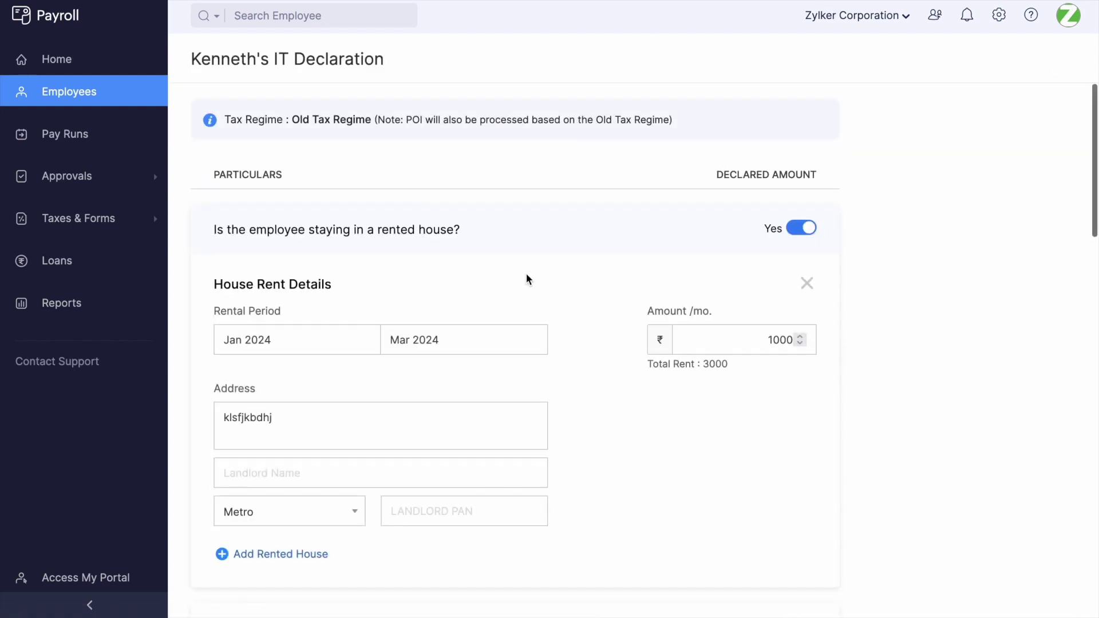
{"action": "scroll", "coordinate": [527, 279], "scroll_direction": "down", "scroll_amount": 20}
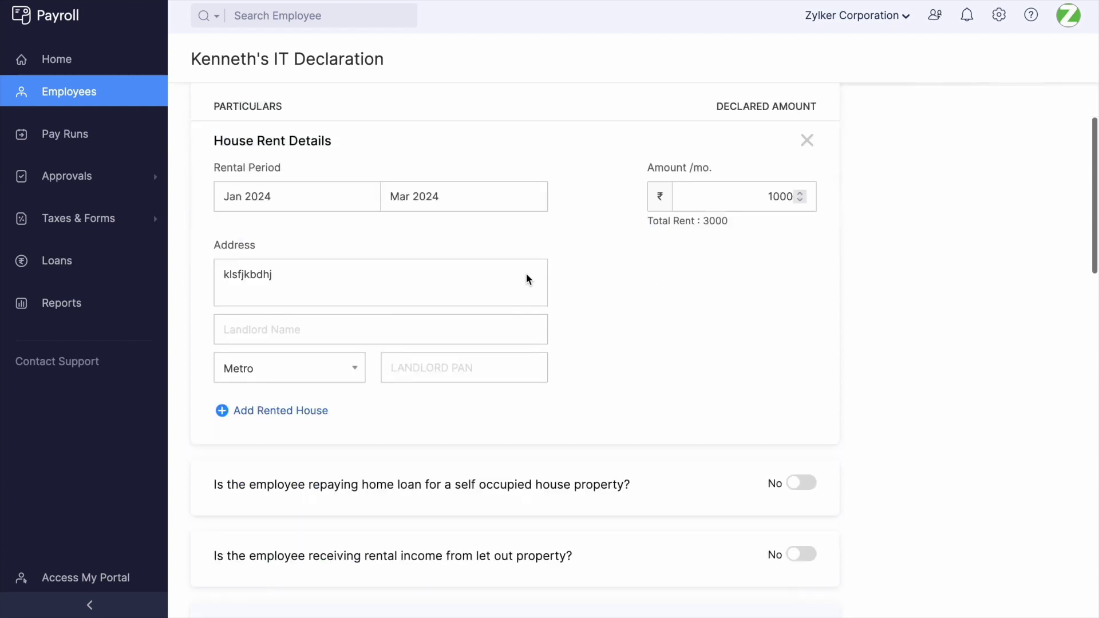
{"action": "left_click", "coordinate": [402, 422]}
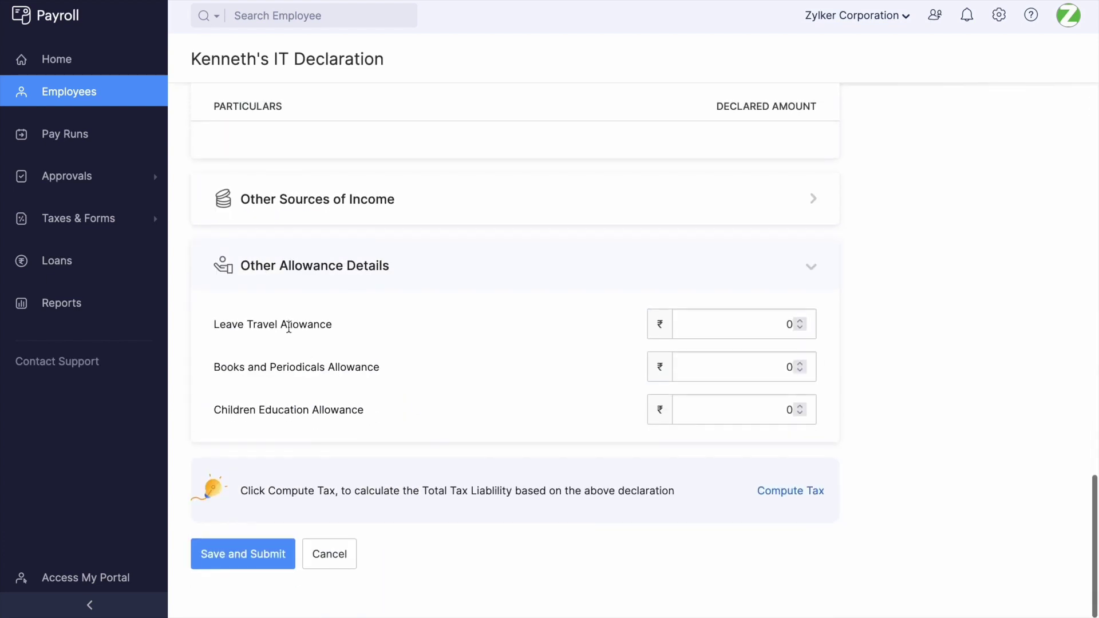
{"action": "left_click", "coordinate": [720, 326]}
{"action": "type", "text": "30000"}
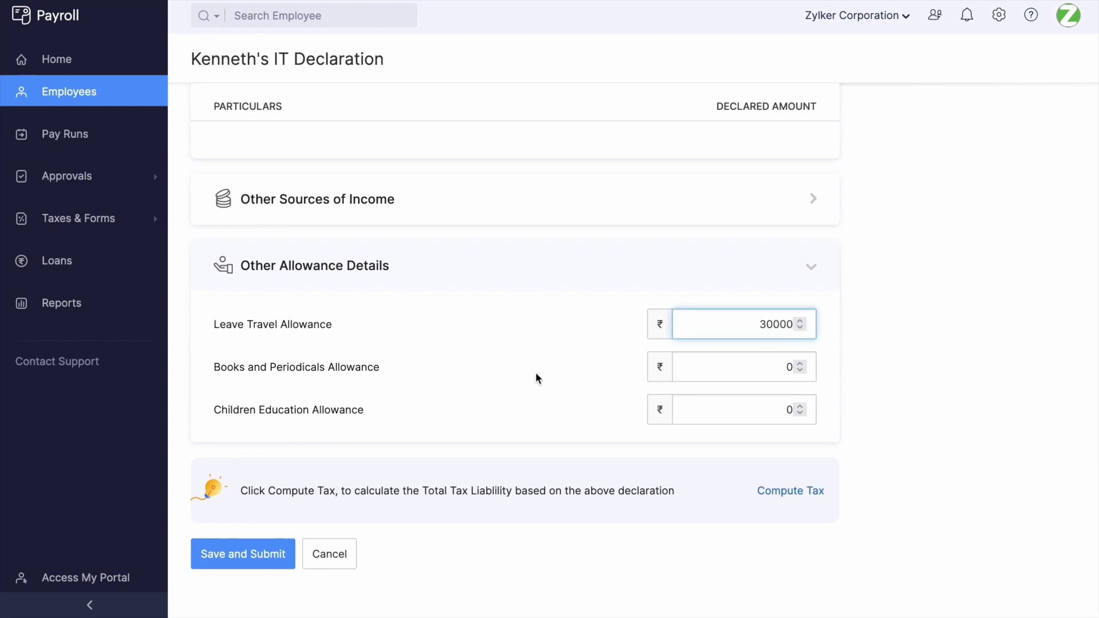
{"action": "left_click", "coordinate": [240, 557]}
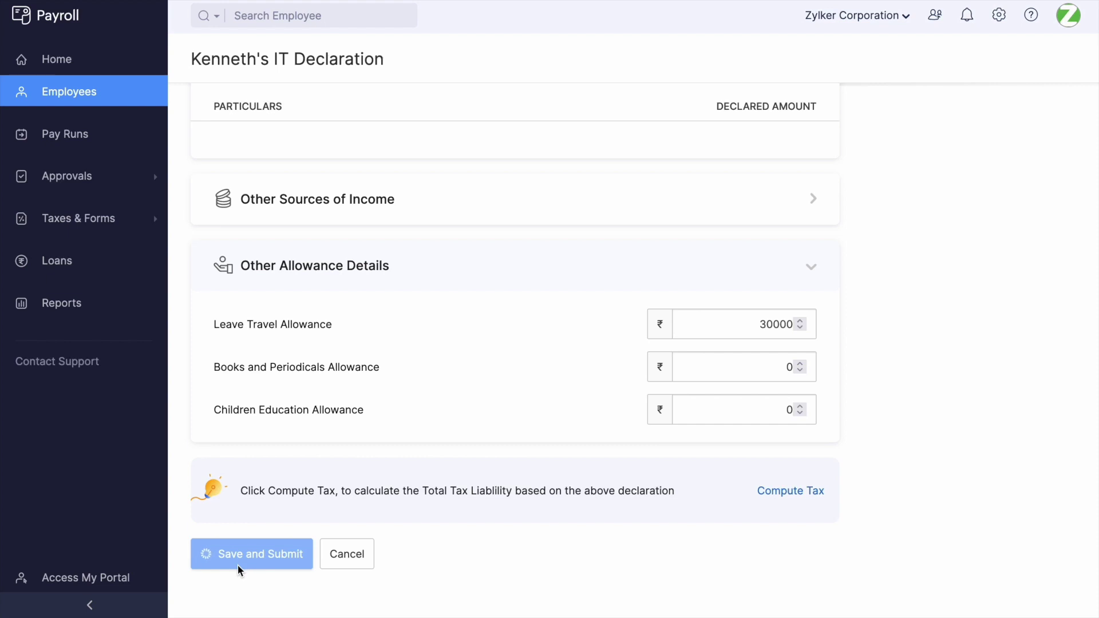
Apply the updated declarations to the current pay run and open the employee row's actions
{"action": "left_click", "coordinate": [117, 147]}
{"action": "left_click", "coordinate": [823, 208]}
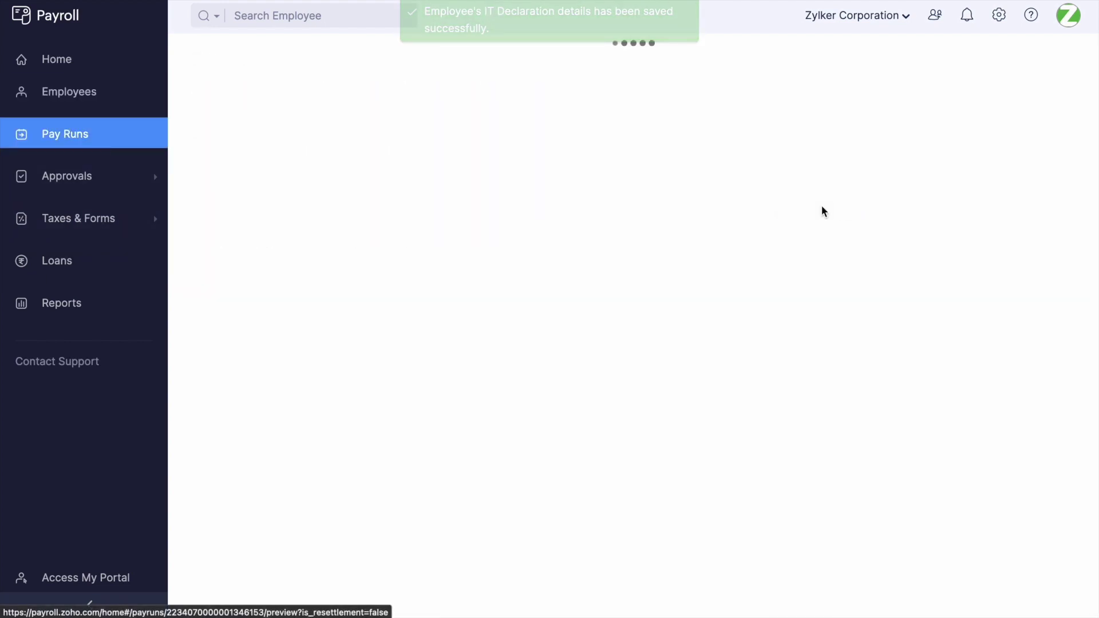
{"action": "left_click", "coordinate": [841, 393]}
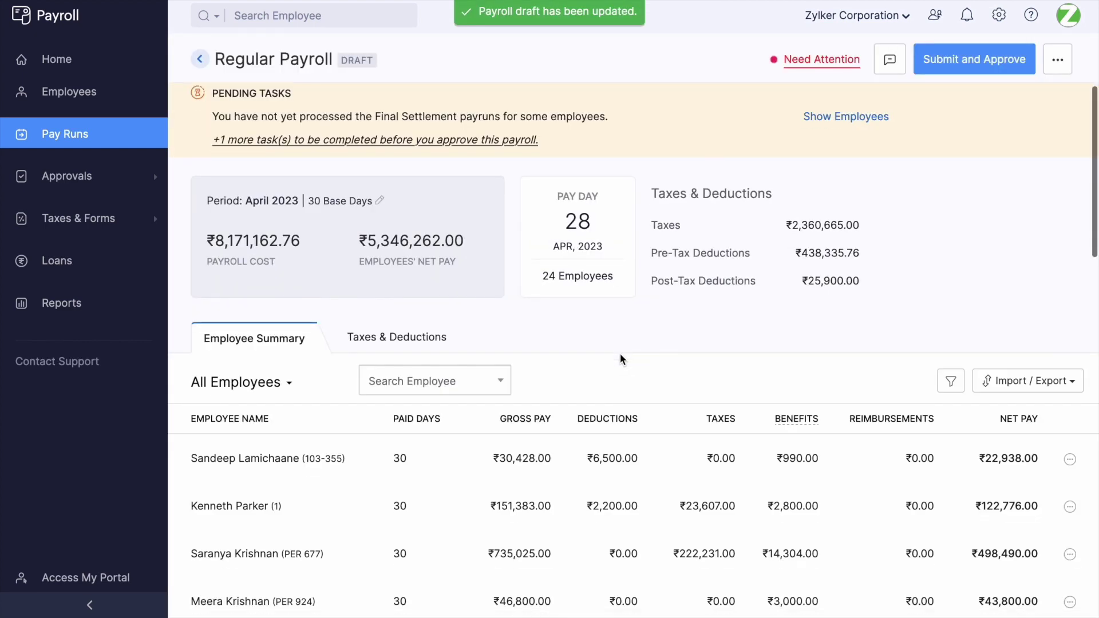
{"action": "scroll", "coordinate": [621, 359], "scroll_direction": "down", "scroll_amount": 3}
{"action": "left_click", "coordinate": [1070, 373]}
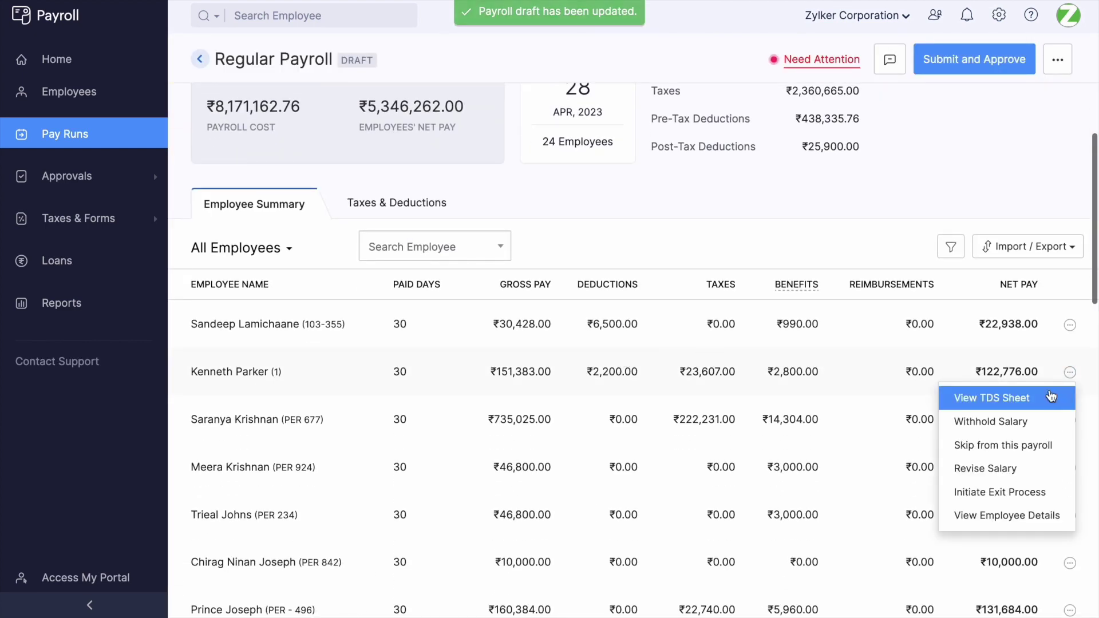
View and scroll through the employee's April 2023 TDS sheet
{"action": "left_click", "coordinate": [1047, 393]}
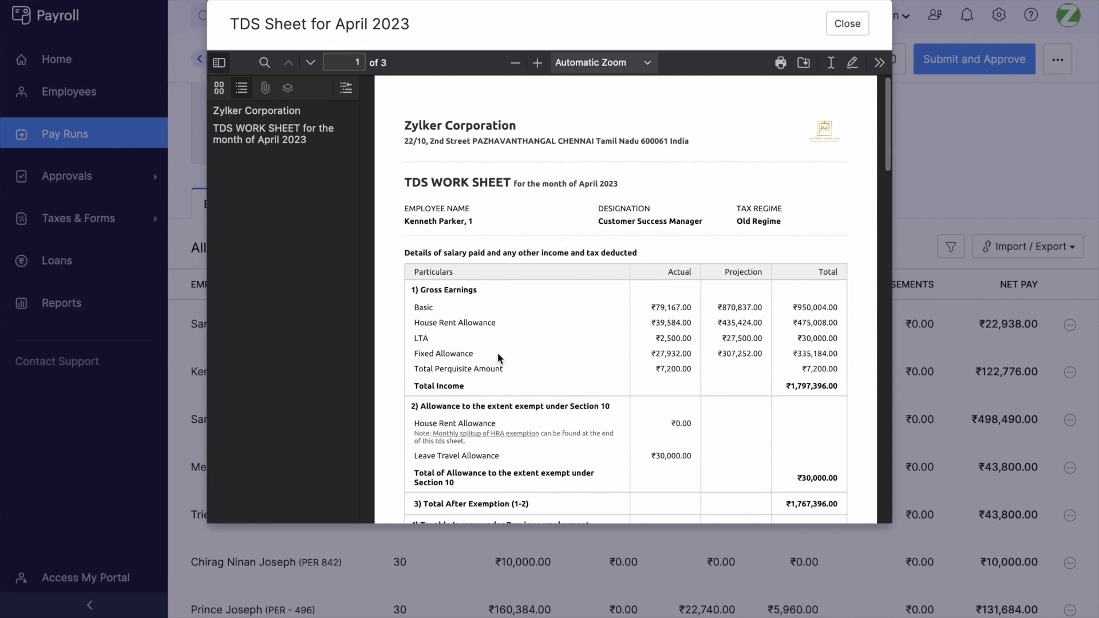
{"action": "scroll", "coordinate": [497, 352], "scroll_direction": "down", "scroll_amount": 3}
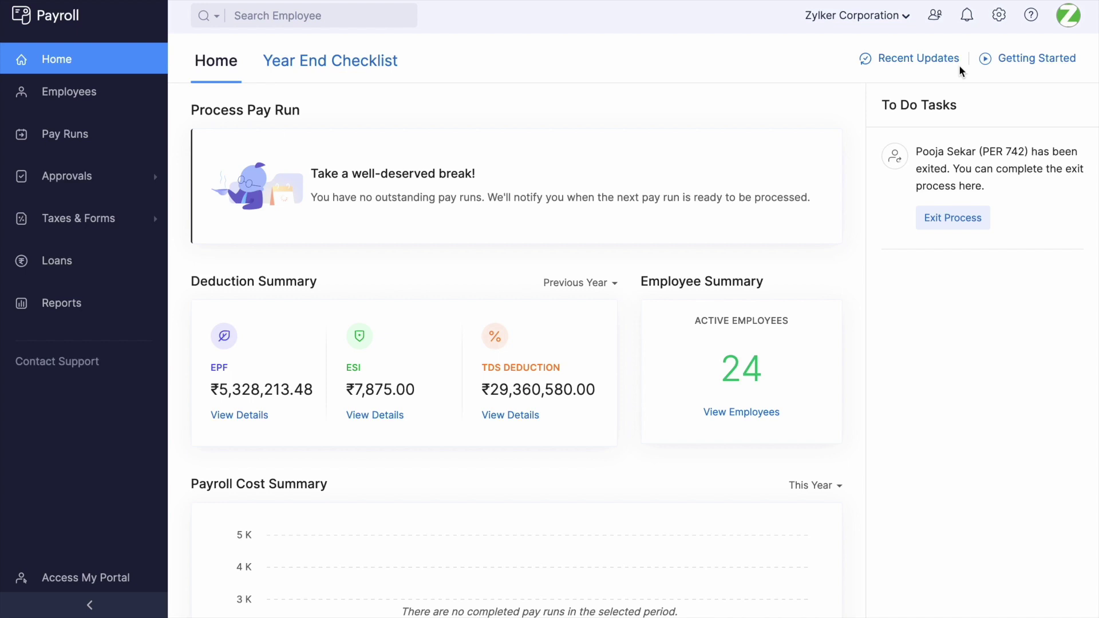
Start a new earning component in Salary Components with the Research Allowance type
{"action": "left_click", "coordinate": [998, 20]}
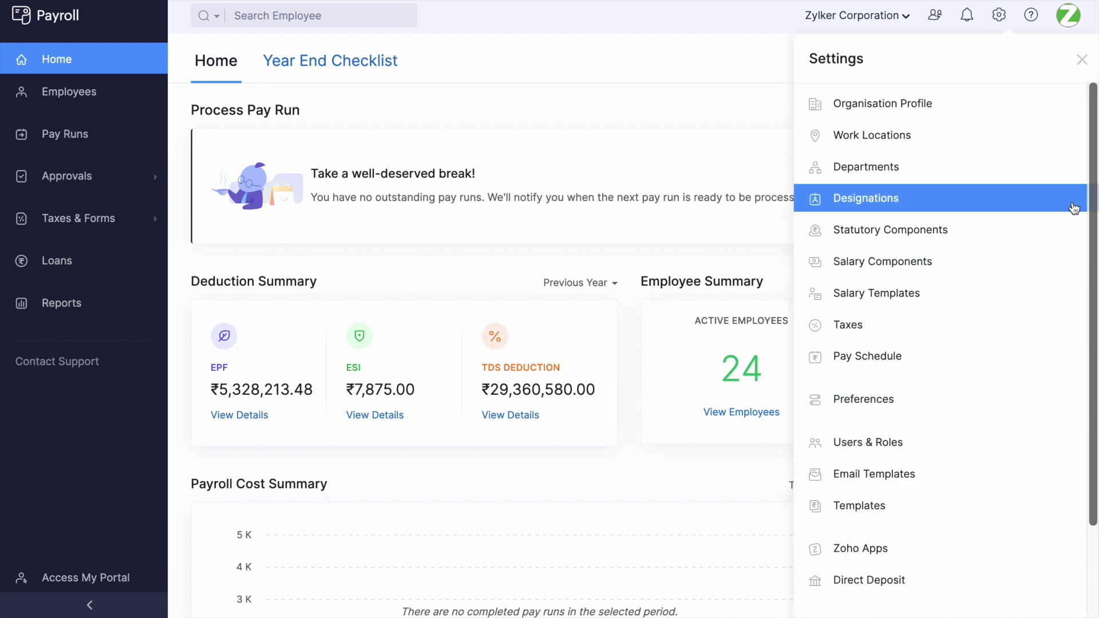
{"action": "left_click", "coordinate": [944, 269]}
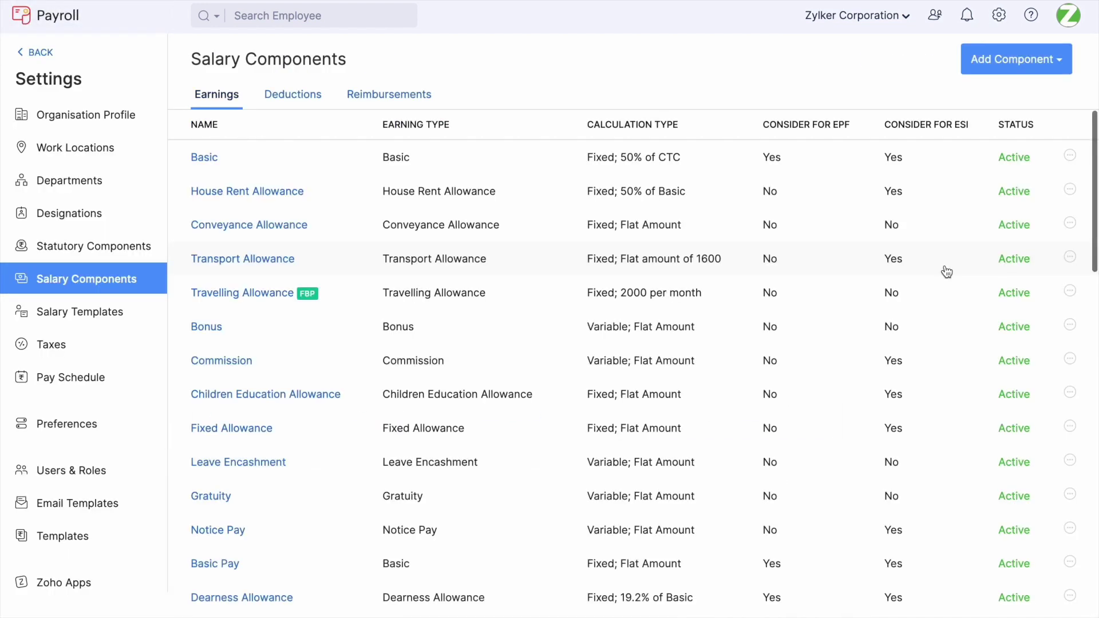
{"action": "left_click", "coordinate": [1026, 74]}
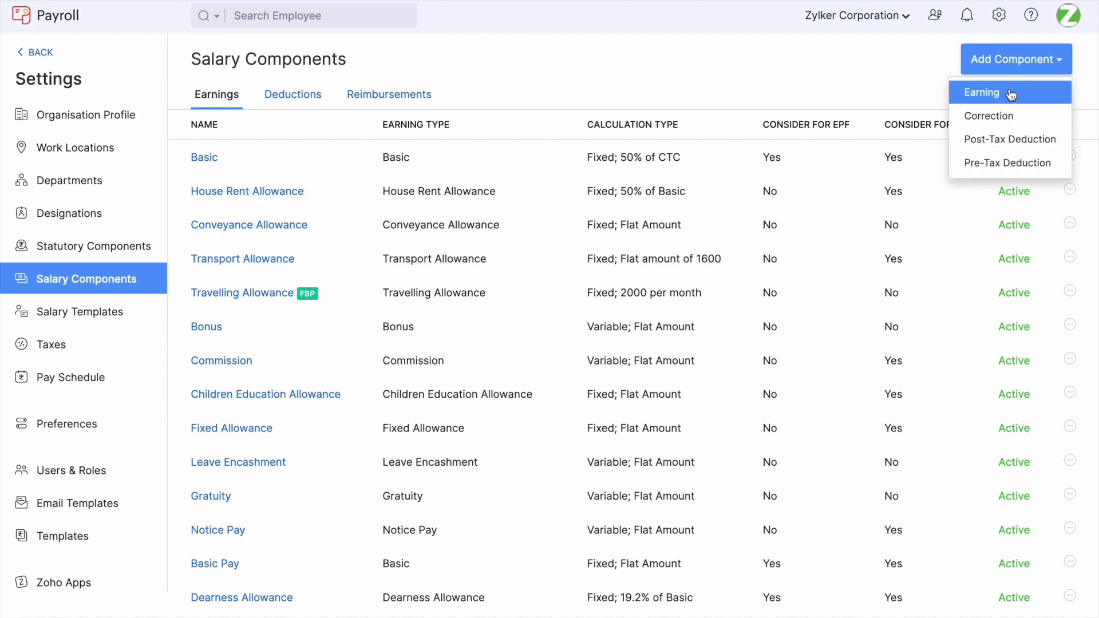
{"action": "left_click", "coordinate": [1012, 91]}
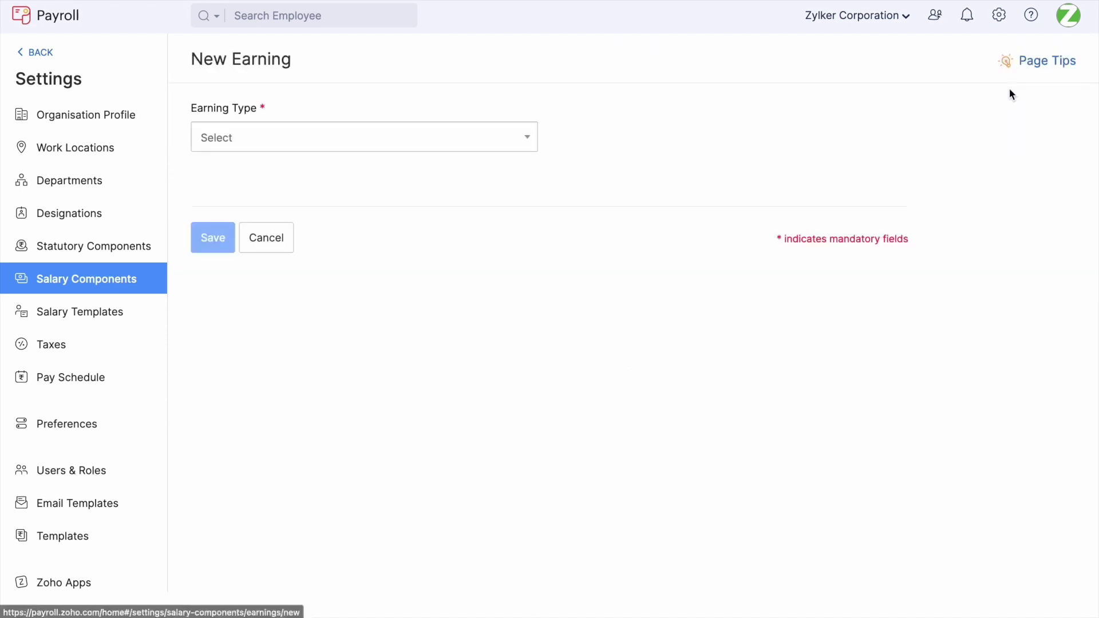
{"action": "left_click", "coordinate": [488, 140]}
{"action": "type", "text": "rese"}
{"action": "left_click", "coordinate": [451, 205]}
Set both the earning name and payslip name to 'Research Allowance'
{"action": "left_click", "coordinate": [402, 228]}
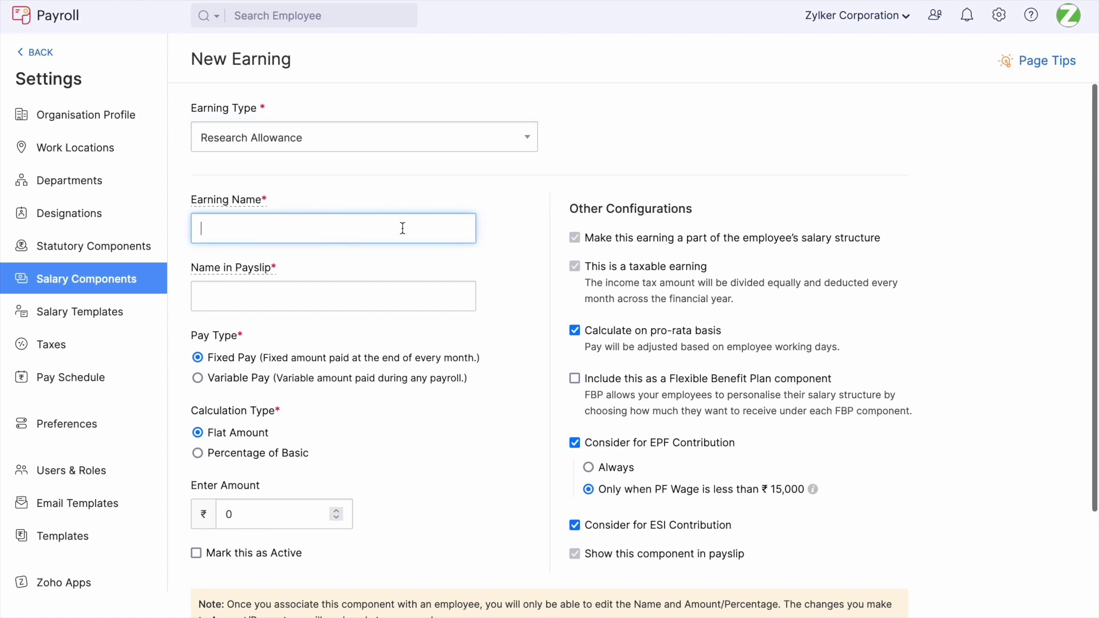
{"action": "type", "text": "Research Allowance"}
{"action": "key", "text": "ctrl+a"}
{"action": "key", "text": "ctrl+c"}
{"action": "left_click", "coordinate": [399, 297]}
{"action": "key", "text": "ctrl+v"}
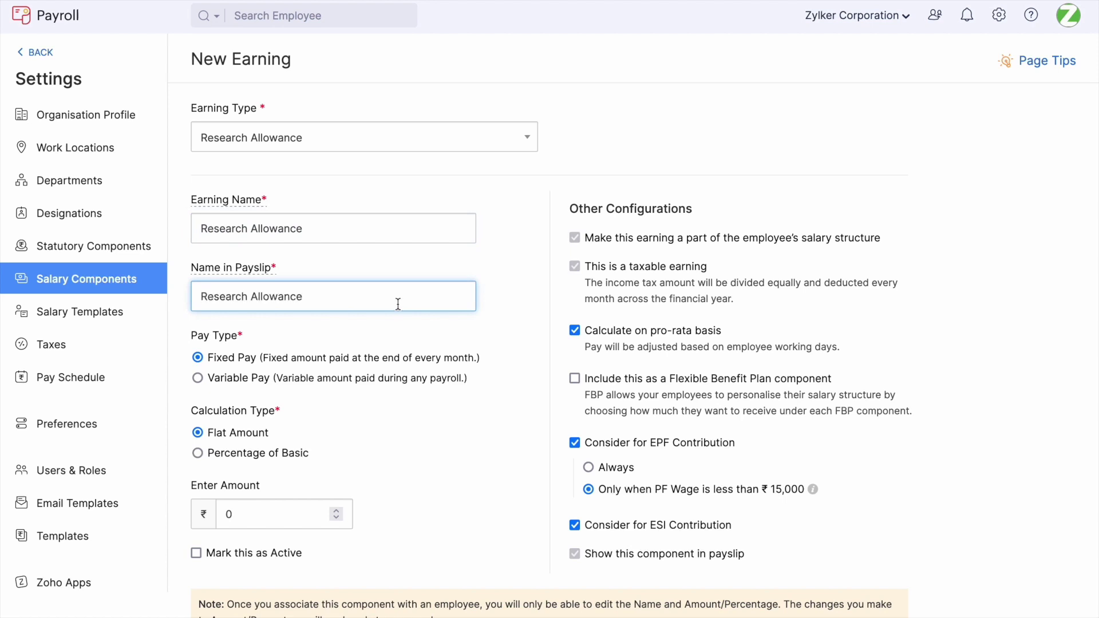
{"action": "scroll", "coordinate": [664, 129], "scroll_direction": "down", "scroll_amount": 2}
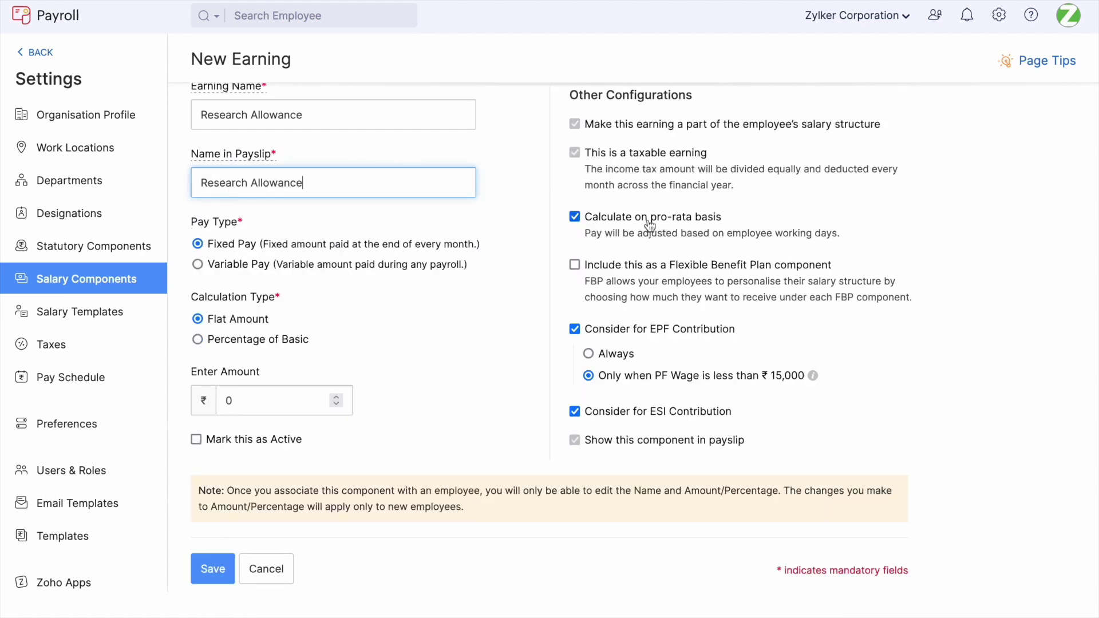
Make Research Allowance an FBP component with 3000 maximum, mark it active, and save
{"action": "left_click", "coordinate": [574, 265]}
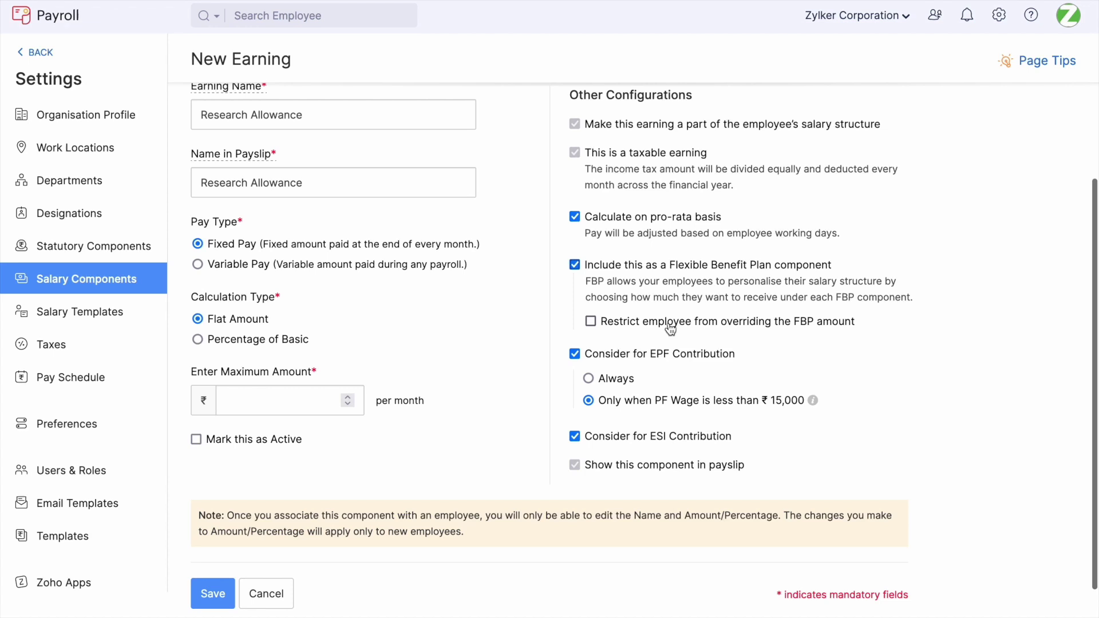
{"action": "left_click", "coordinate": [283, 401]}
{"action": "type", "text": "3000"}
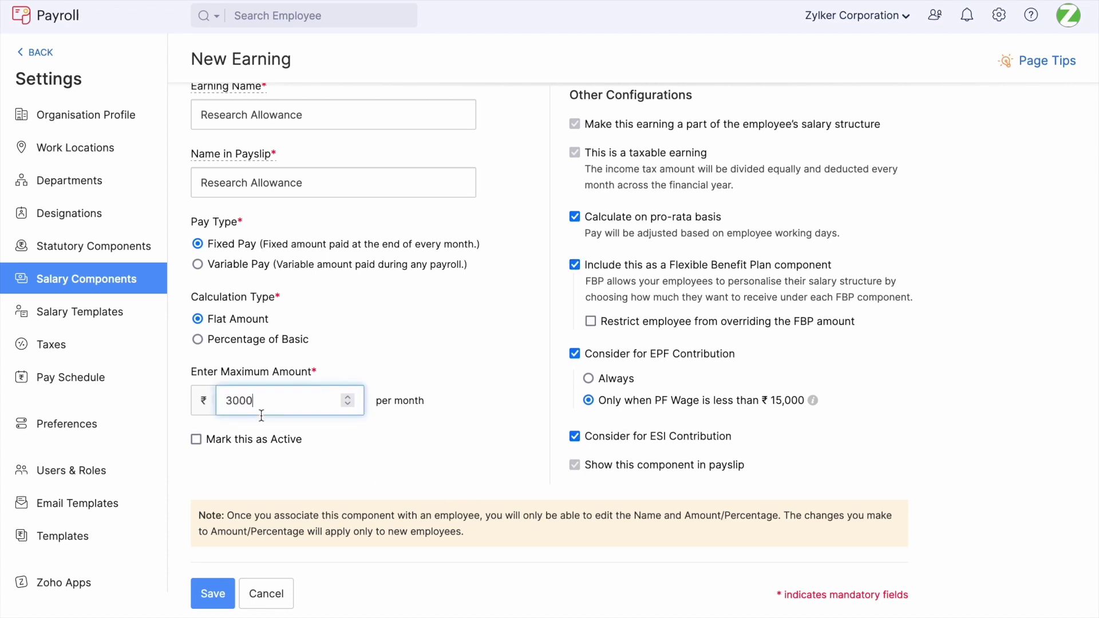
{"action": "left_click", "coordinate": [247, 446]}
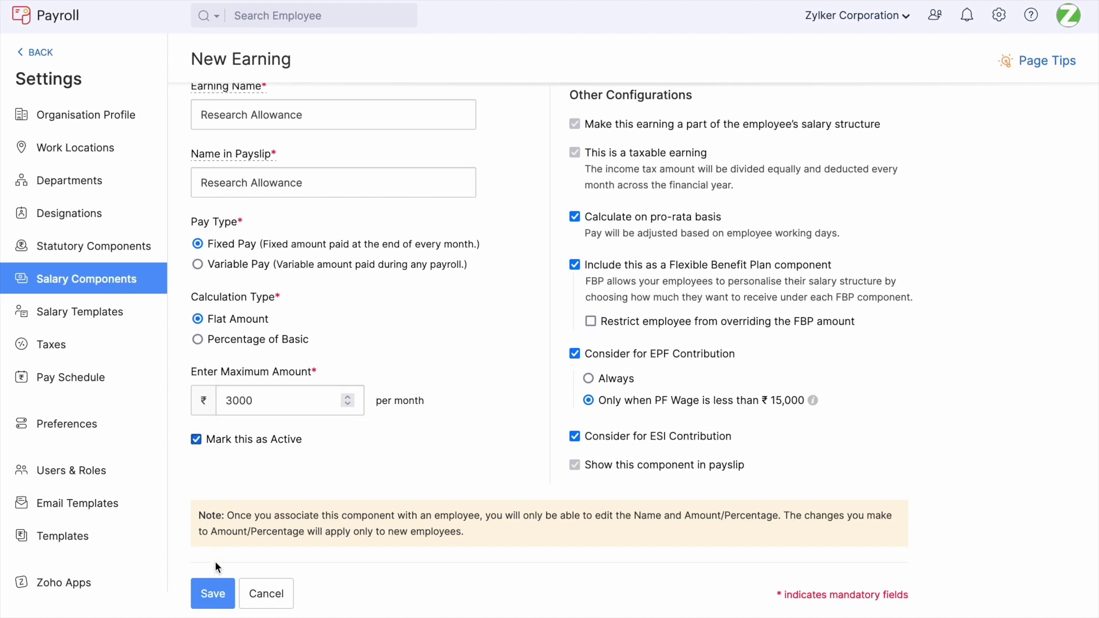
{"action": "left_click", "coordinate": [213, 592]}
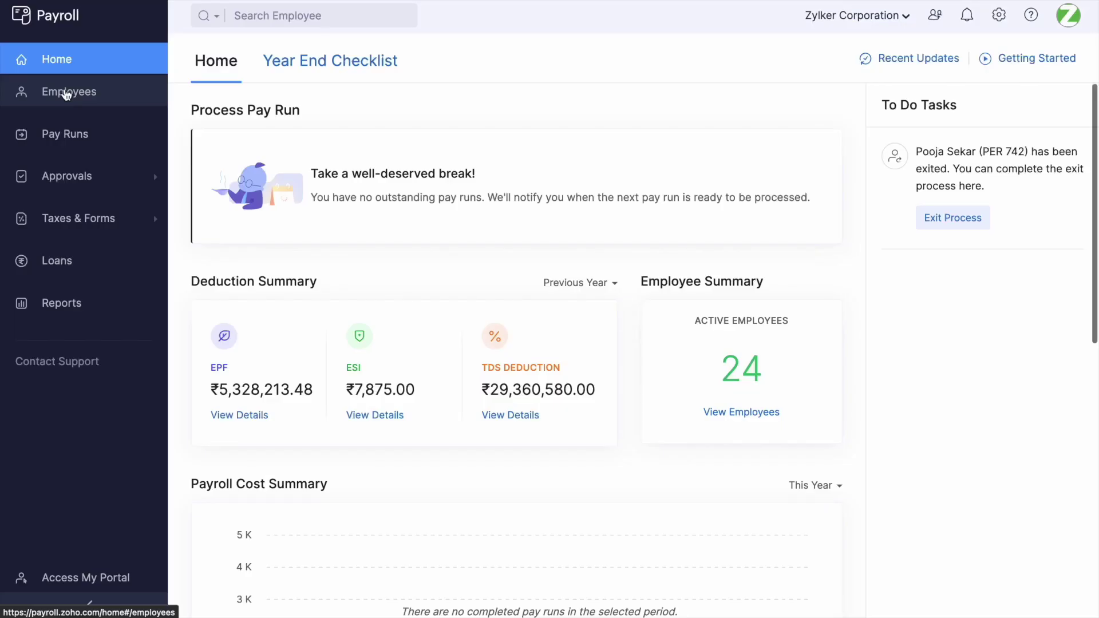
Open the employee's salary details from the Employees list
{"action": "left_click", "coordinate": [67, 94]}
{"action": "left_click", "coordinate": [372, 147]}
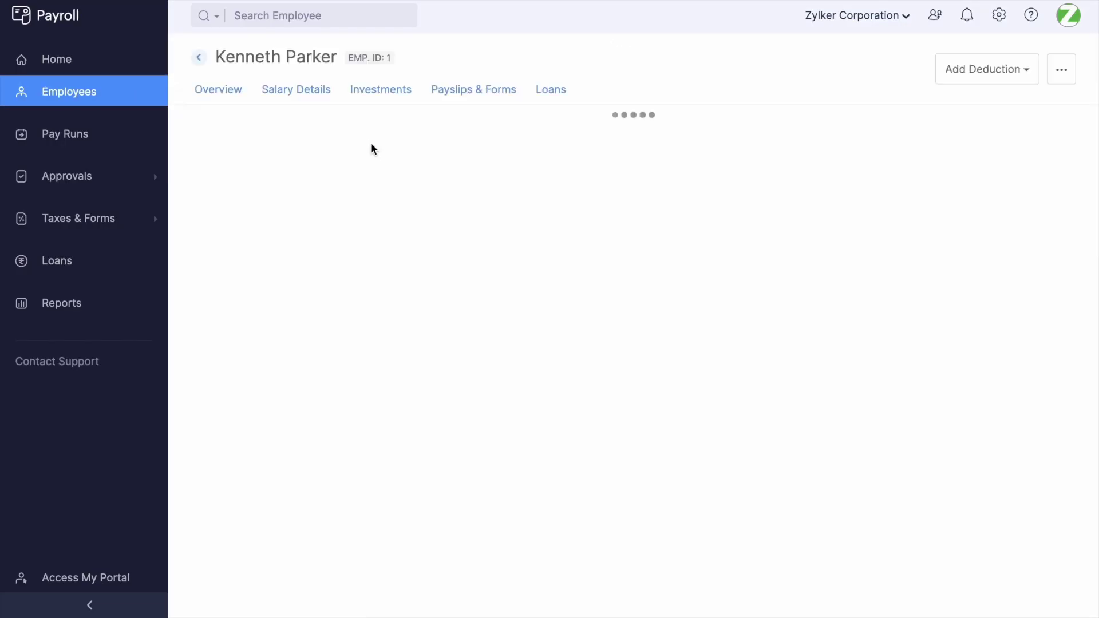
{"action": "left_click", "coordinate": [318, 100]}
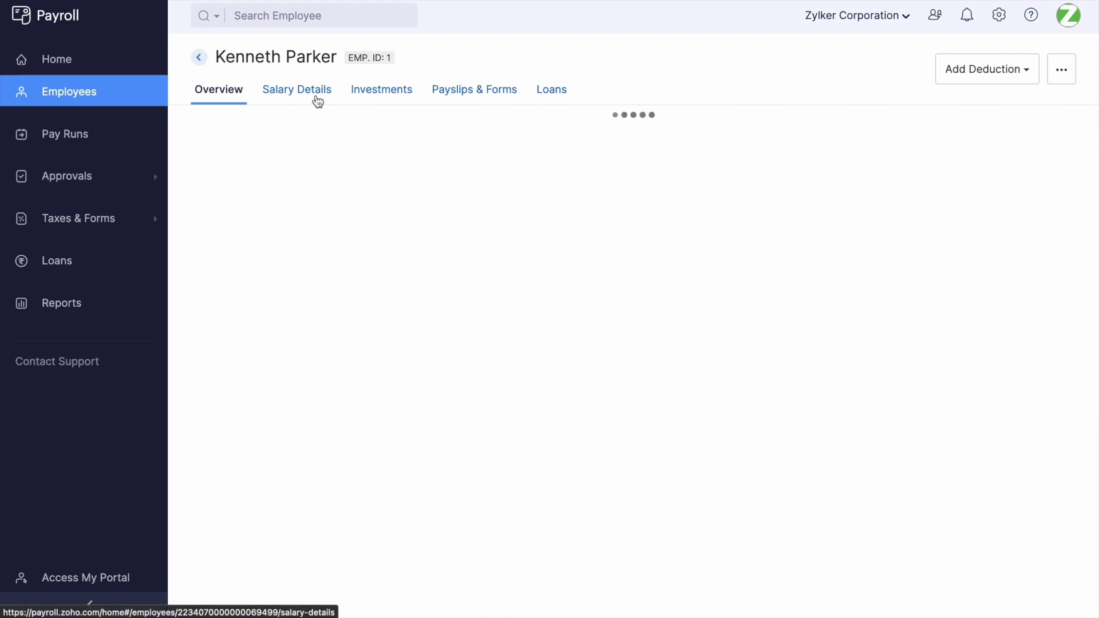
{"action": "scroll", "coordinate": [330, 164], "scroll_direction": "down", "scroll_amount": 15}
{"action": "scroll", "coordinate": [329, 164], "scroll_direction": "down", "scroll_amount": 6}
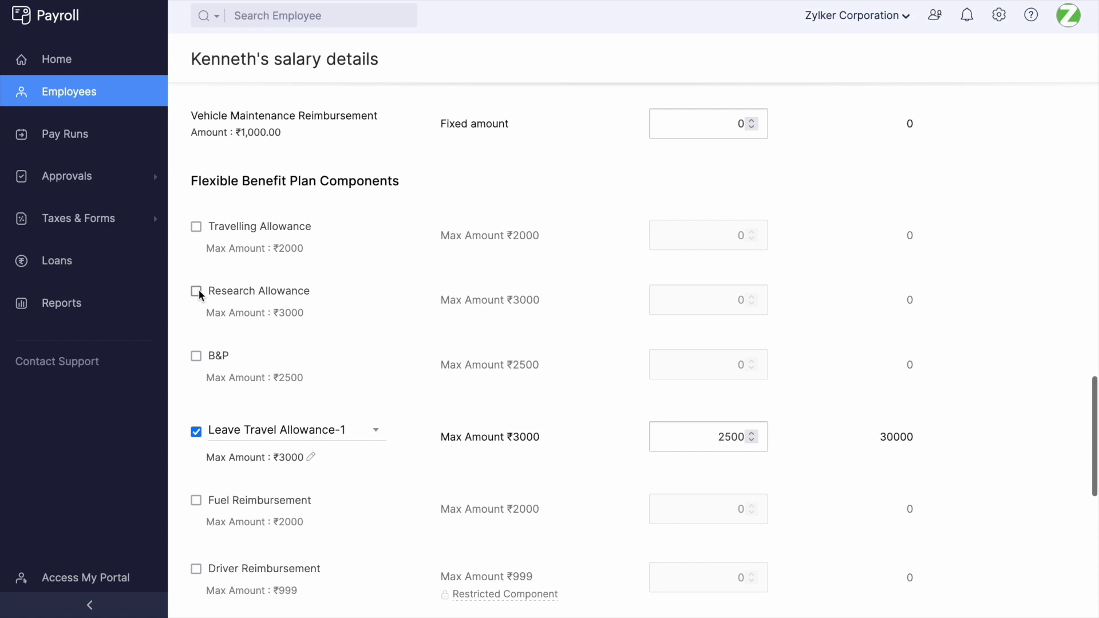
Add Research Allowance at 2000 a month to the employee's benefit plan and save
{"action": "left_click", "coordinate": [196, 290]}
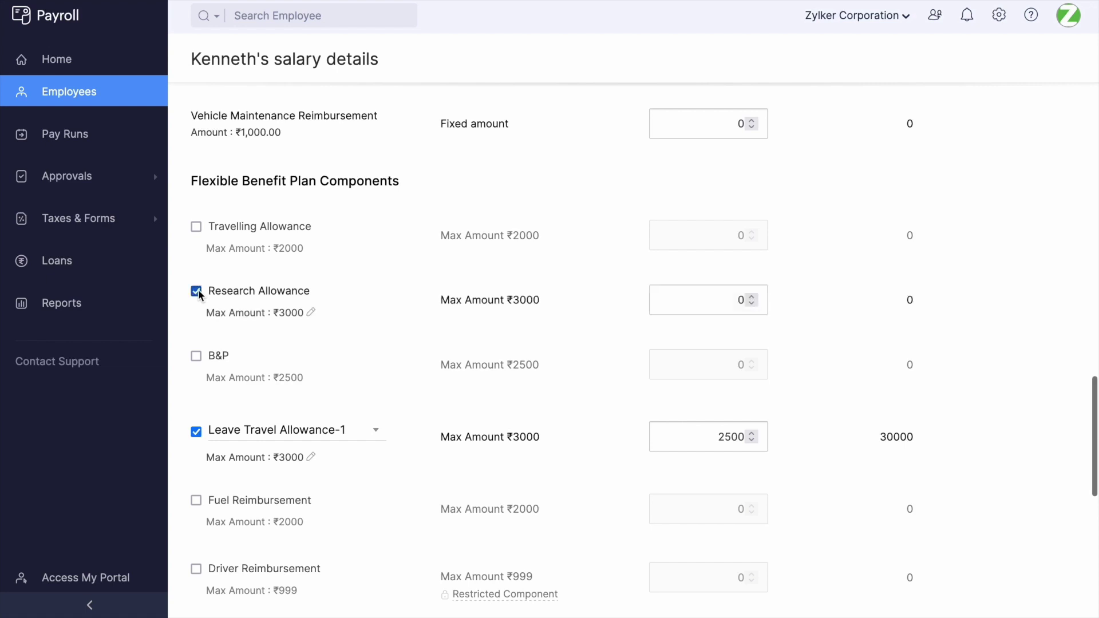
{"action": "double_click", "coordinate": [659, 303]}
{"action": "type", "text": "2000"}
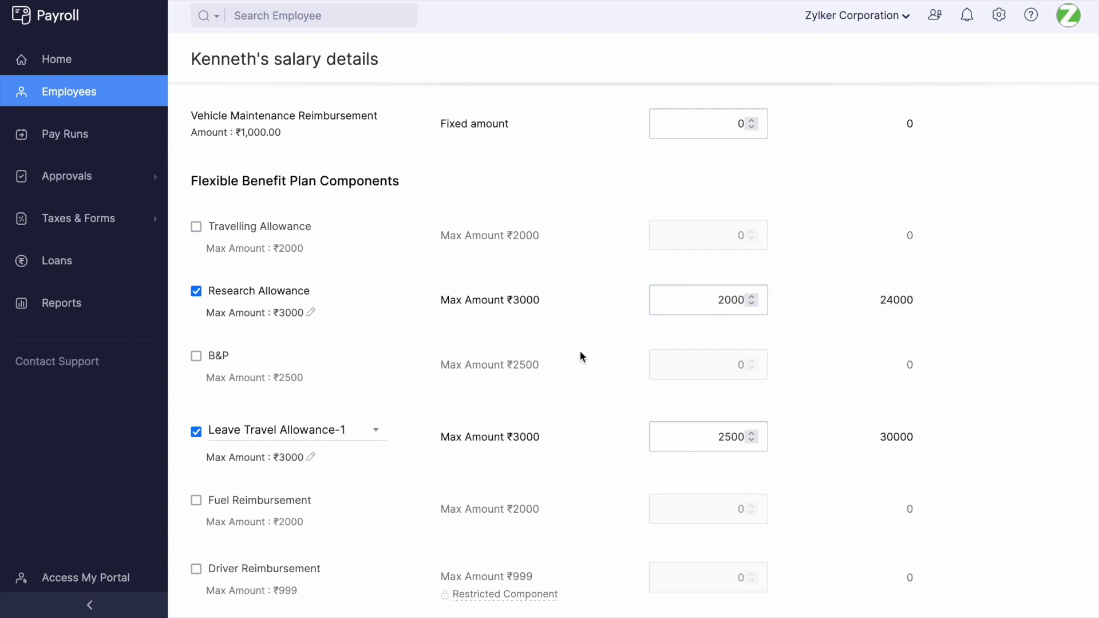
{"action": "scroll", "coordinate": [587, 352], "scroll_direction": "down", "scroll_amount": 10}
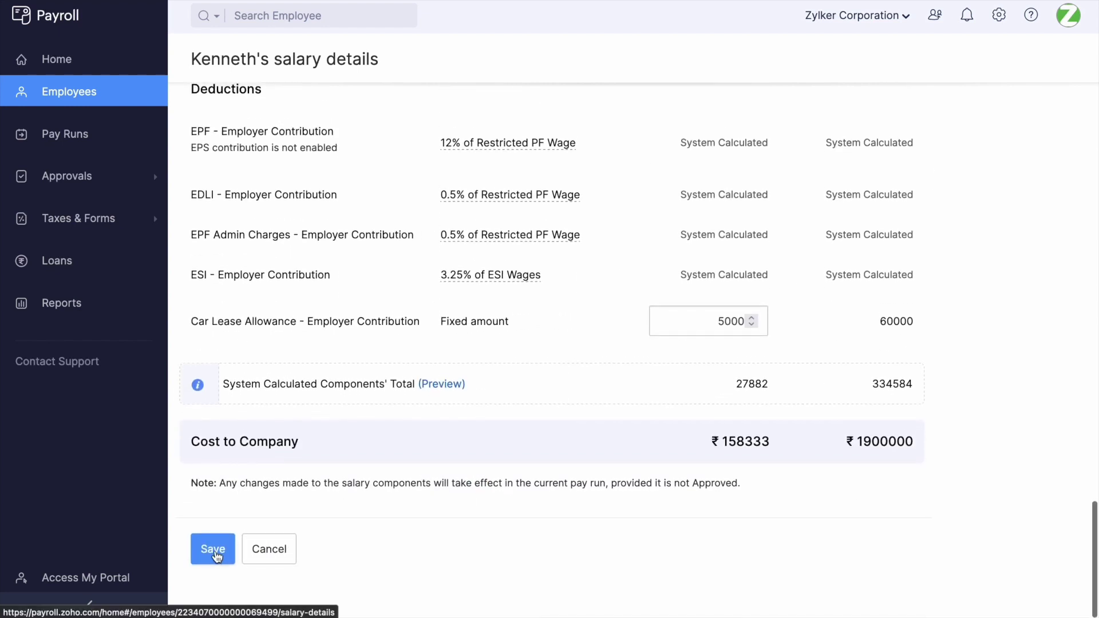
{"action": "left_click", "coordinate": [212, 551]}
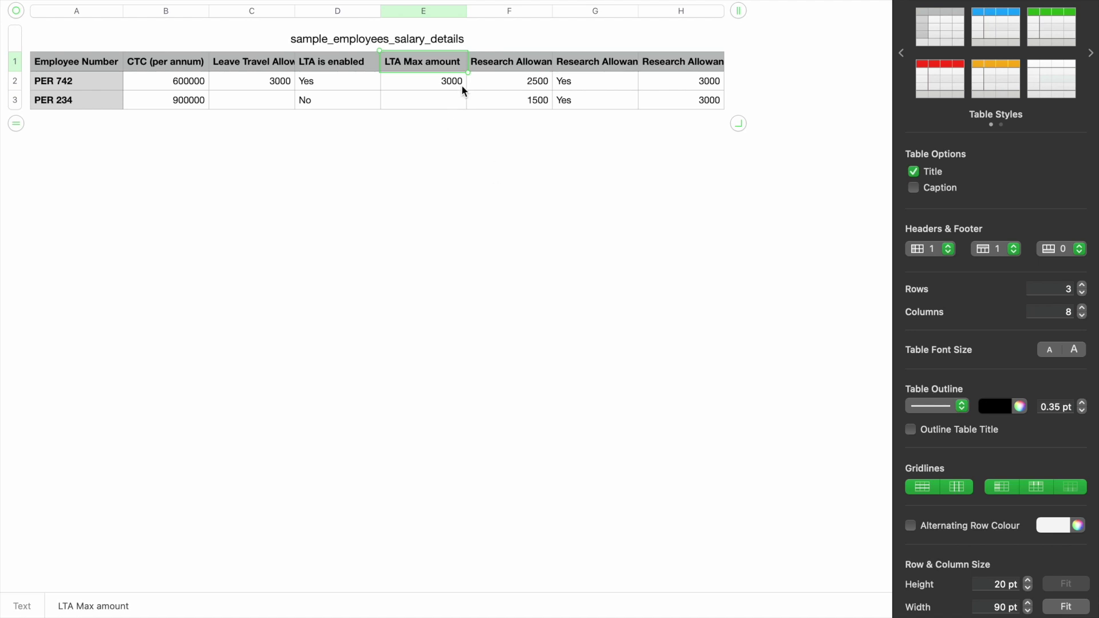
{"action": "left_click", "coordinate": [500, 65]}
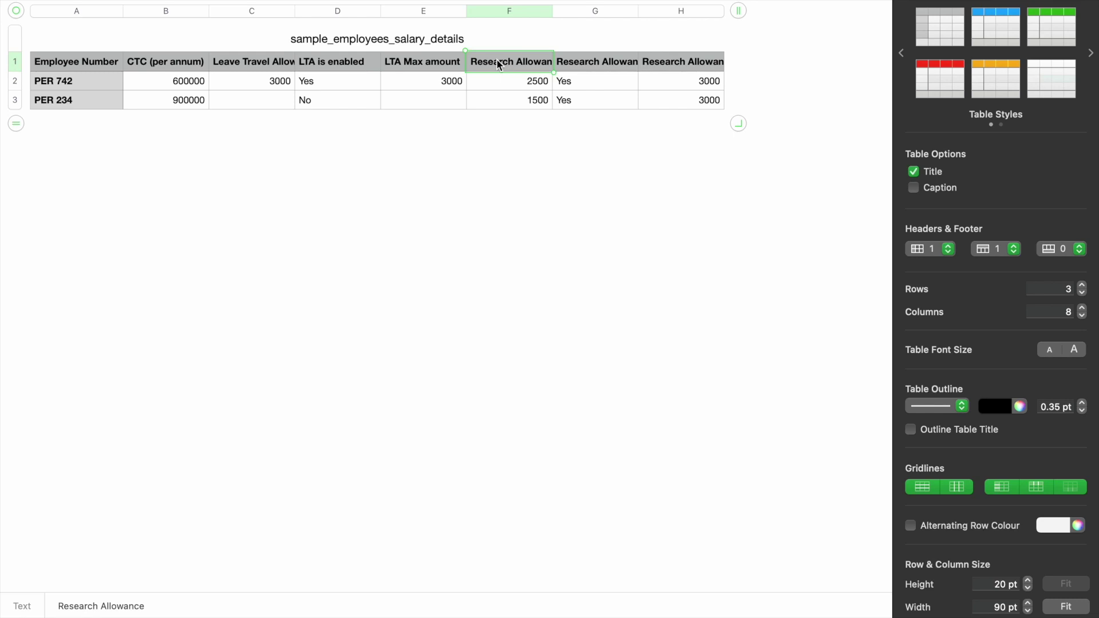
{"action": "left_click", "coordinate": [591, 65]}
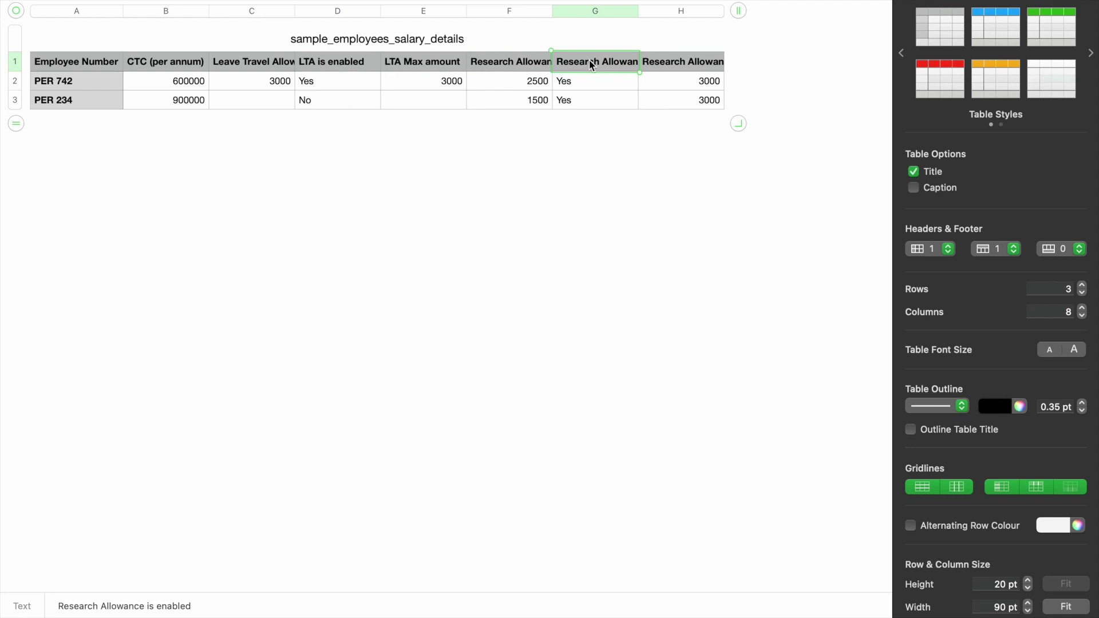
{"action": "left_click", "coordinate": [673, 66]}
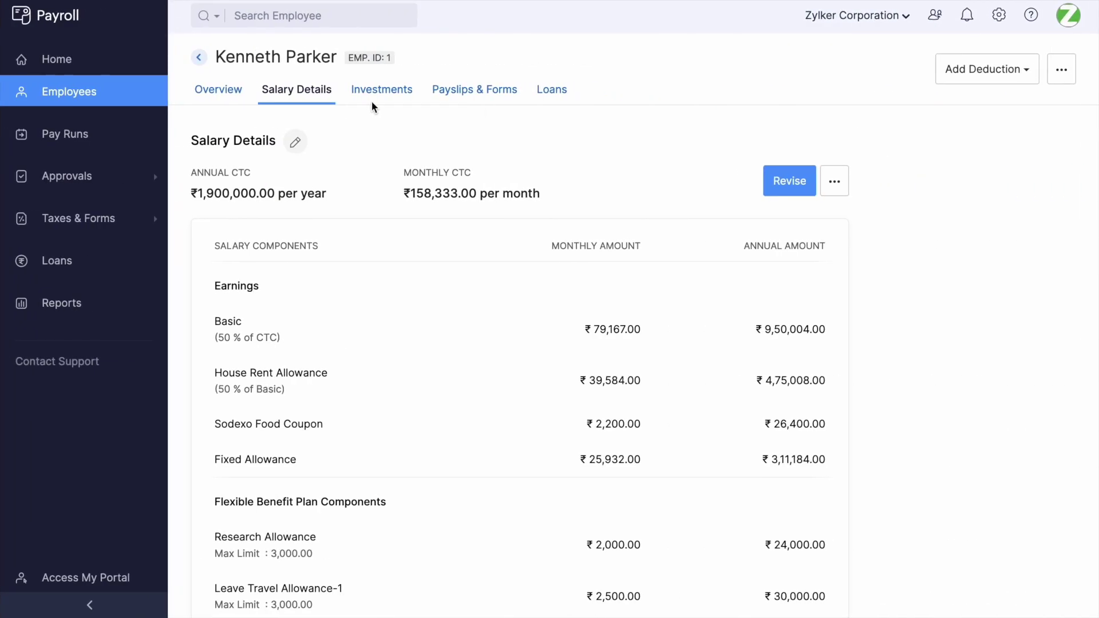
Enter 24000 as the Research Allowance amount in the Investments IT declaration, next to 30000 Leave Travel Allowance, and submit
{"action": "left_click", "coordinate": [380, 105]}
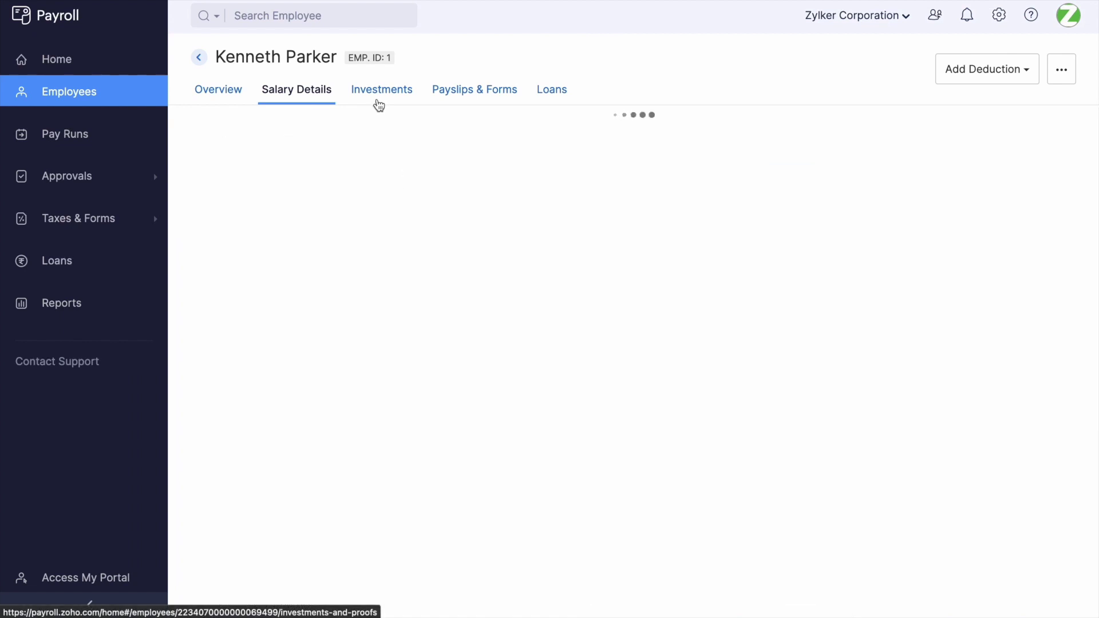
{"action": "left_click", "coordinate": [359, 195]}
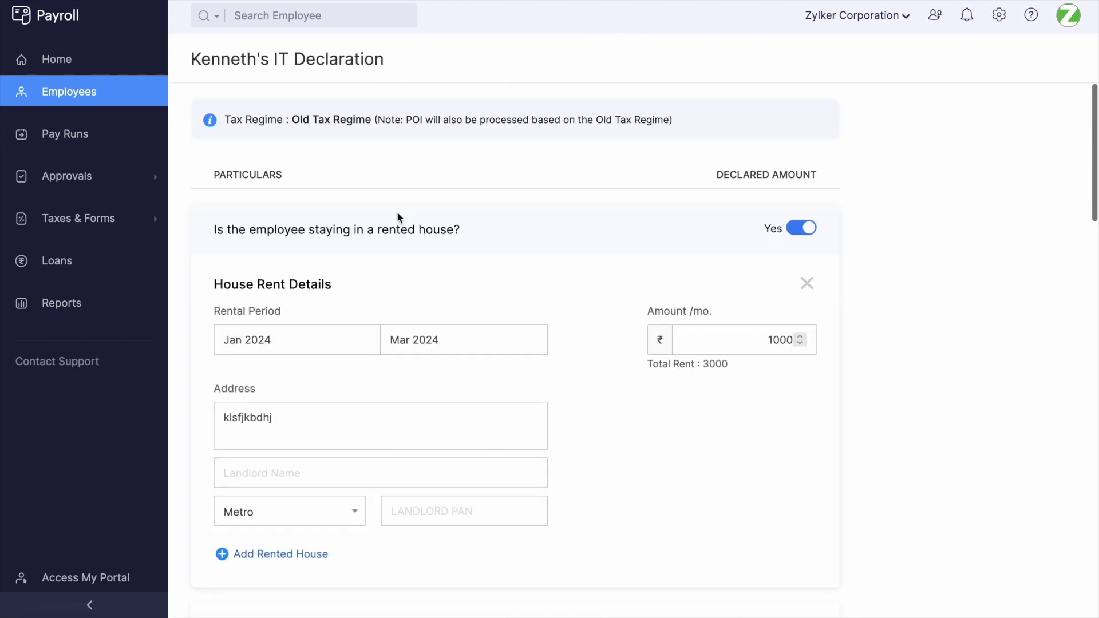
{"action": "scroll", "coordinate": [398, 217], "scroll_direction": "down", "scroll_amount": 20}
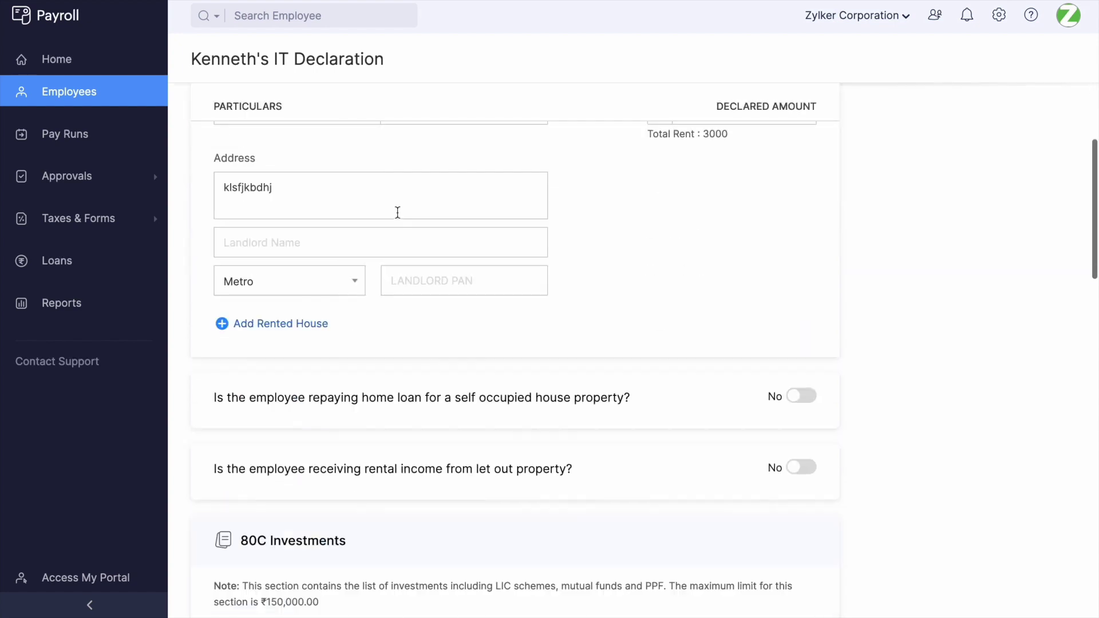
{"action": "scroll", "coordinate": [401, 219], "scroll_direction": "down", "scroll_amount": 3}
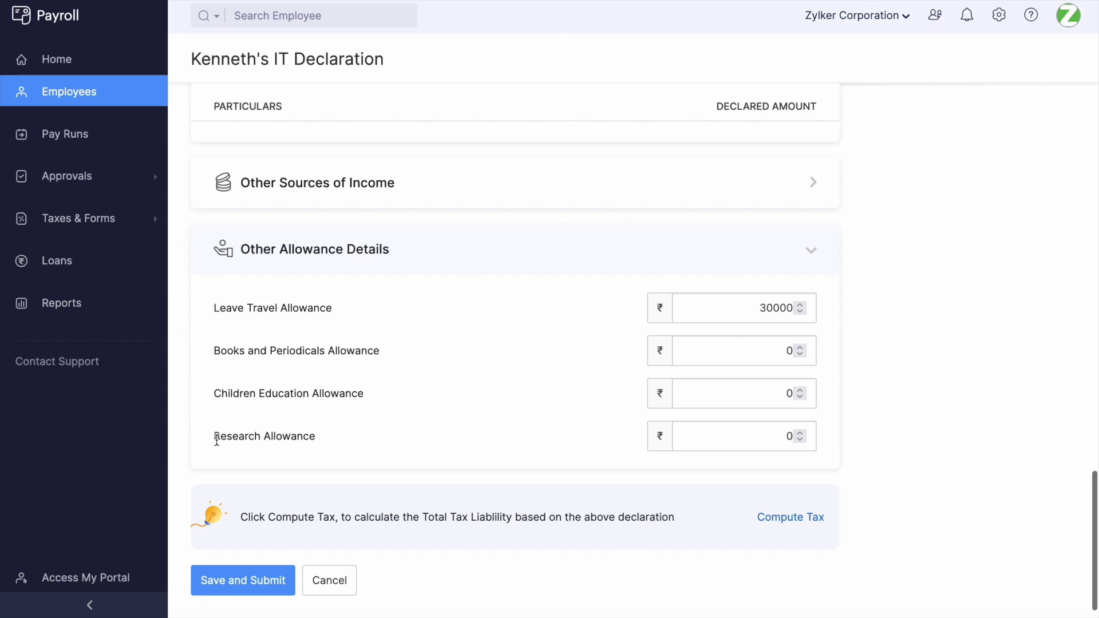
{"action": "left_click", "coordinate": [738, 442]}
{"action": "type", "text": "24000"}
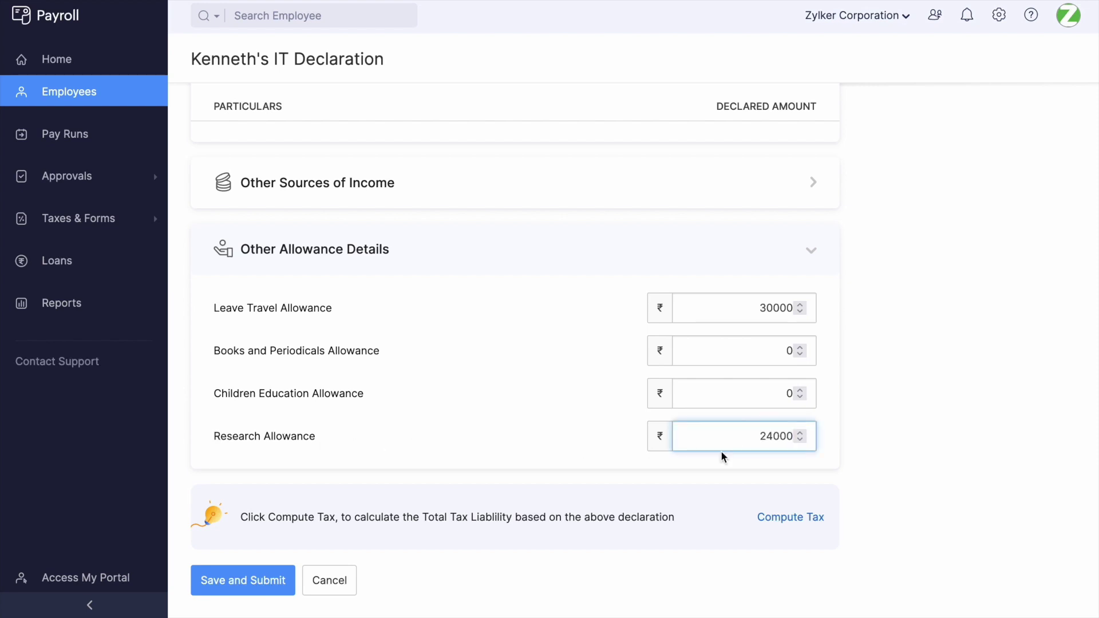
{"action": "left_click", "coordinate": [236, 587]}
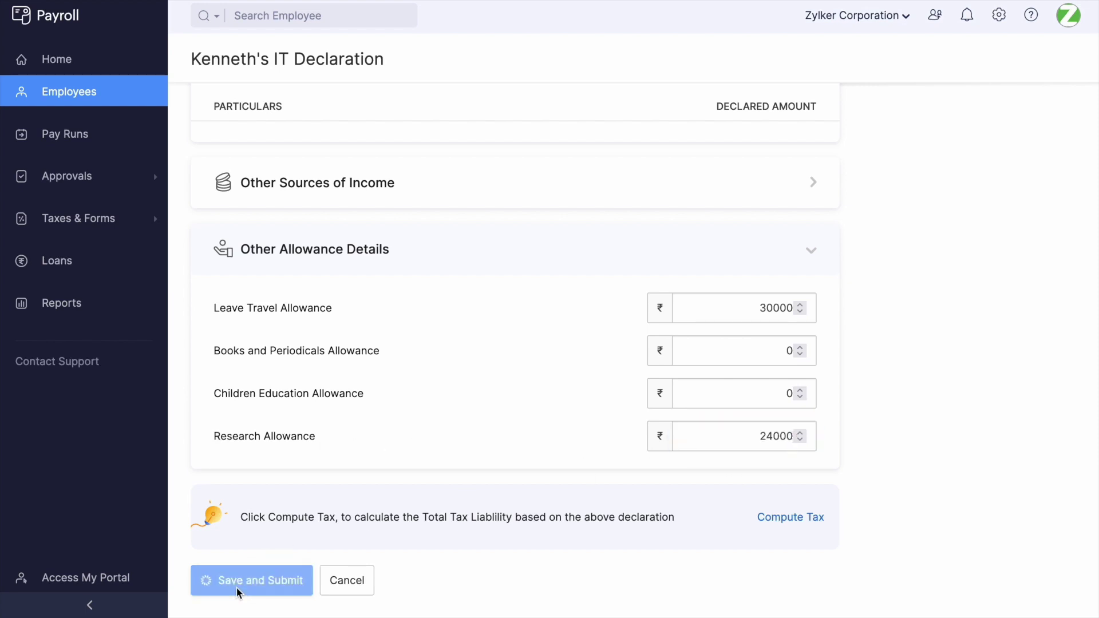